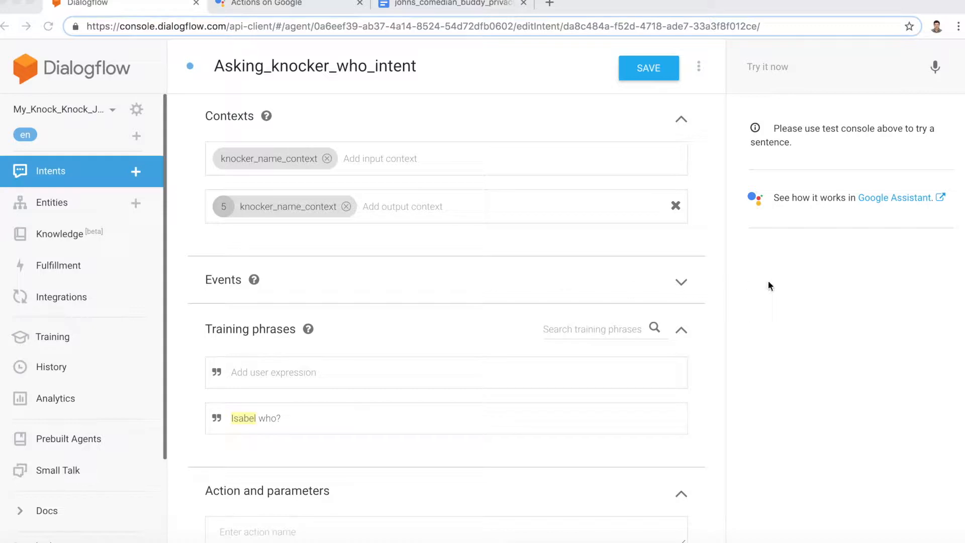
Step: Move the knock-knock agent from Dialogflow to Actions on Google and go to Setup > Invocation
left_click(875, 198)
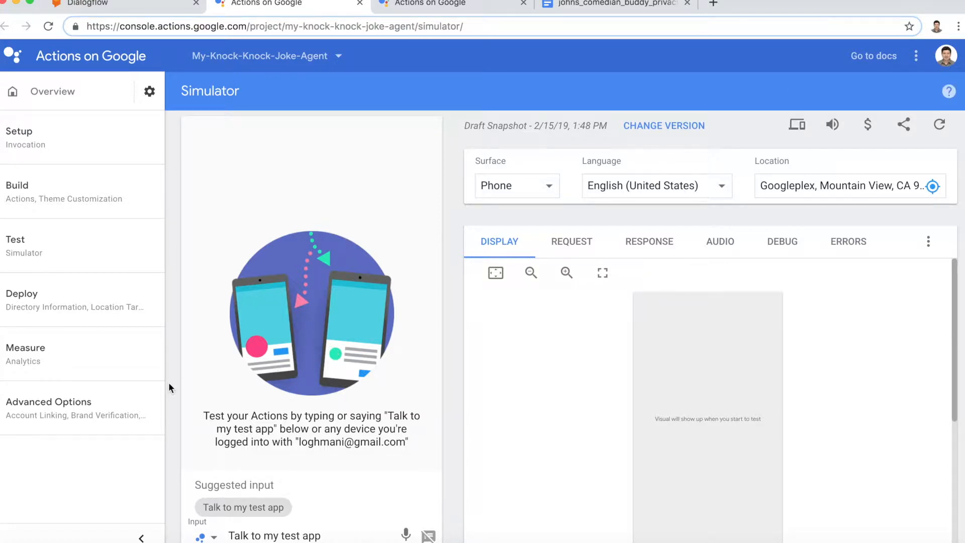
left_click(44, 135)
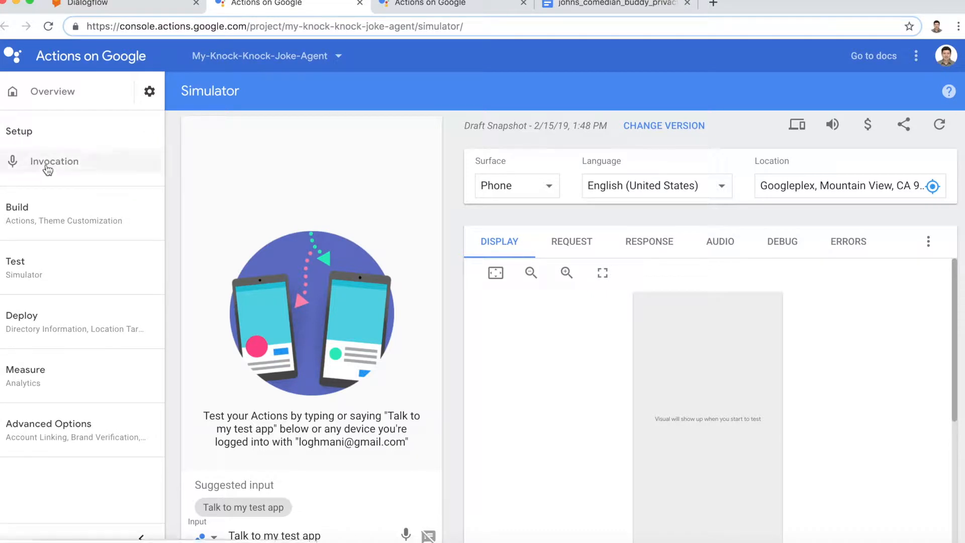
left_click(47, 170)
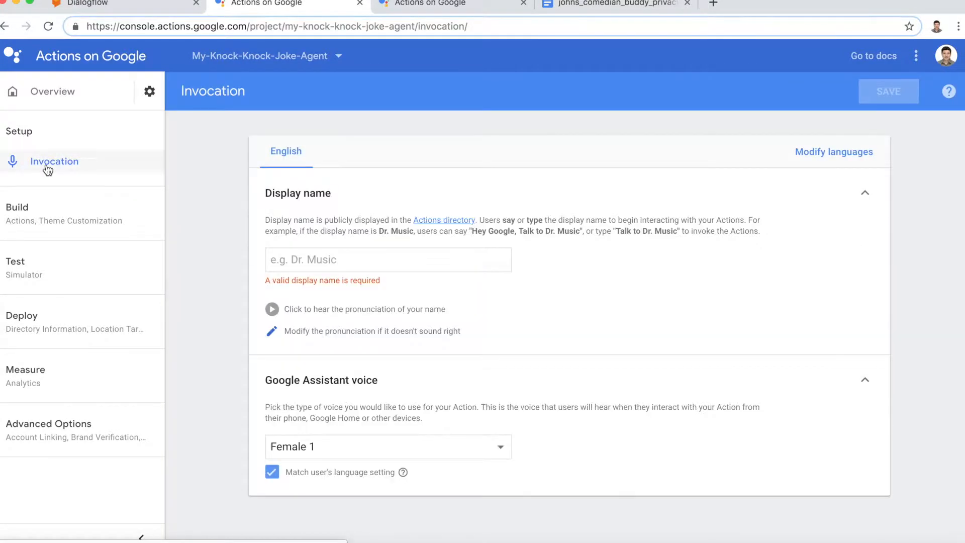
Step: Enter the display name 'Ali's comedian buddy', fixing the 'commedian' typo, and play its pronunciation
left_click(289, 258)
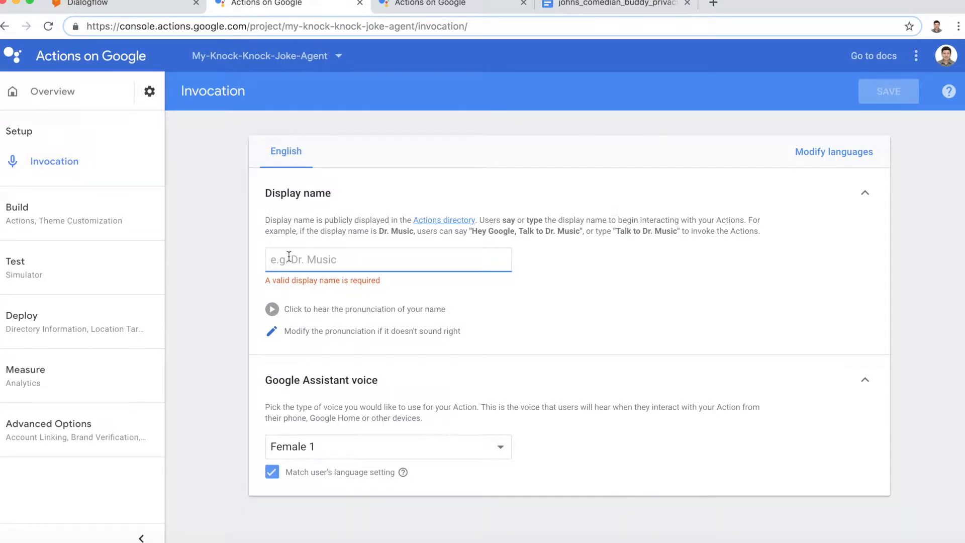
type("Ali's")
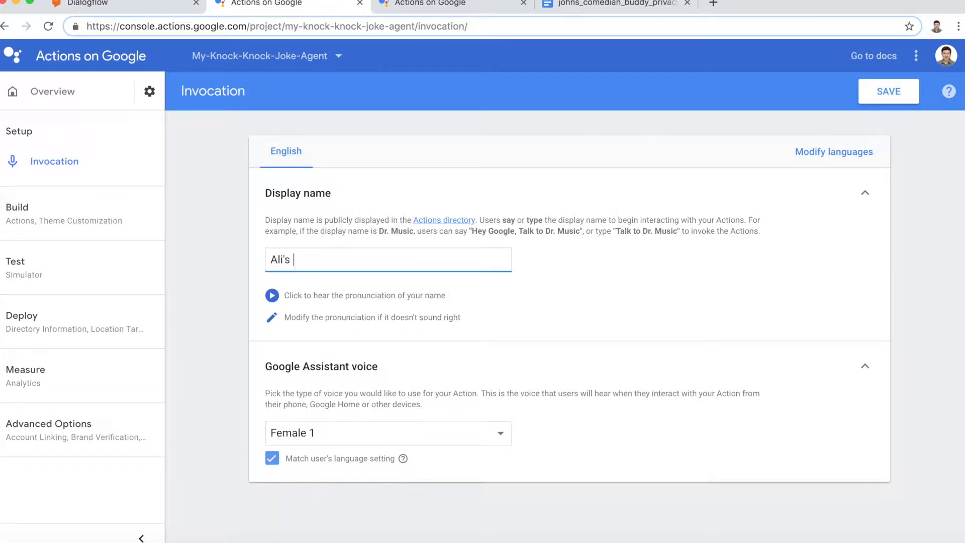
type(" commedian buddy")
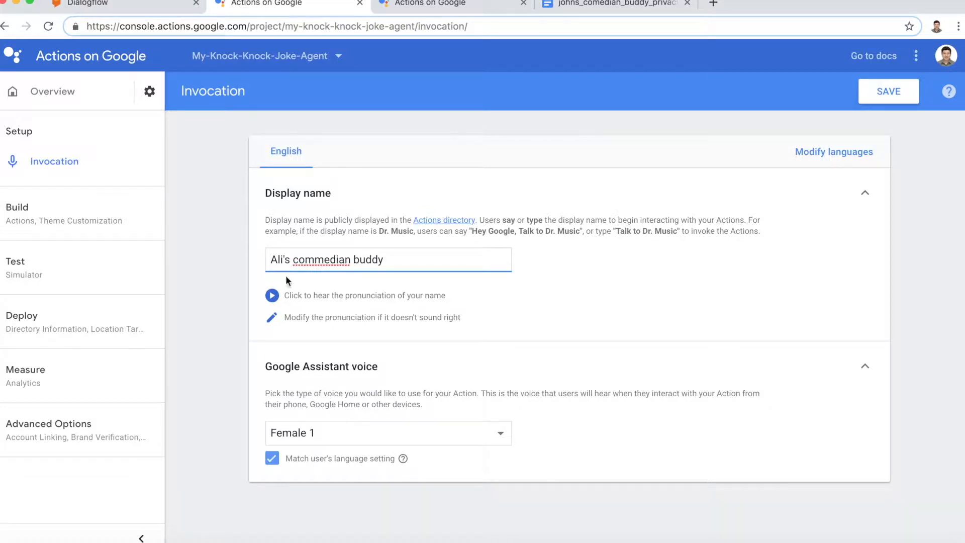
left_click(272, 299)
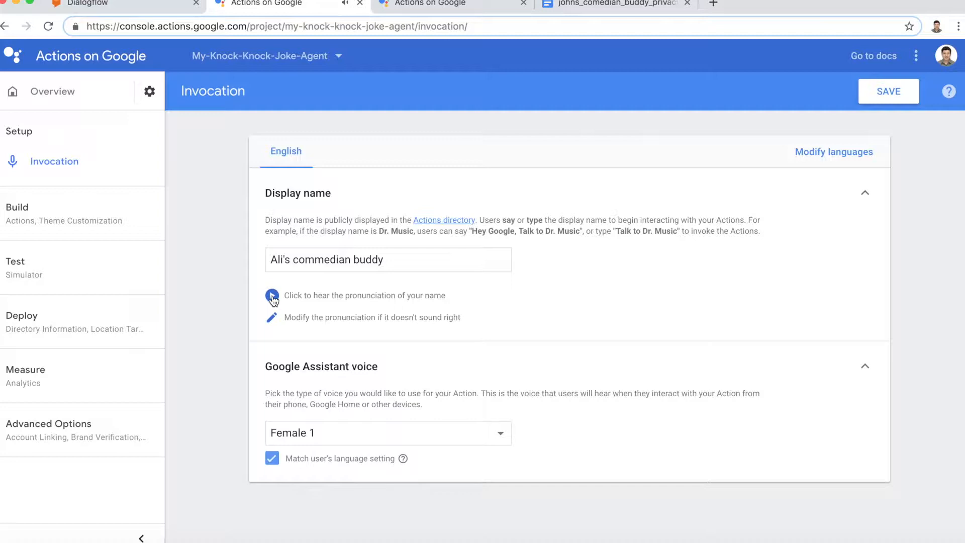
left_click(322, 259)
key("BackSpace")
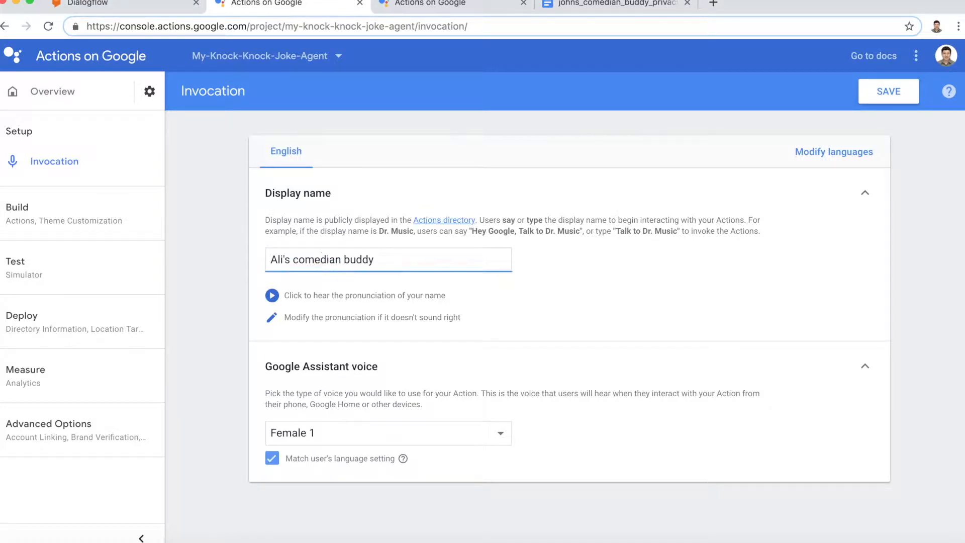
left_click(274, 299)
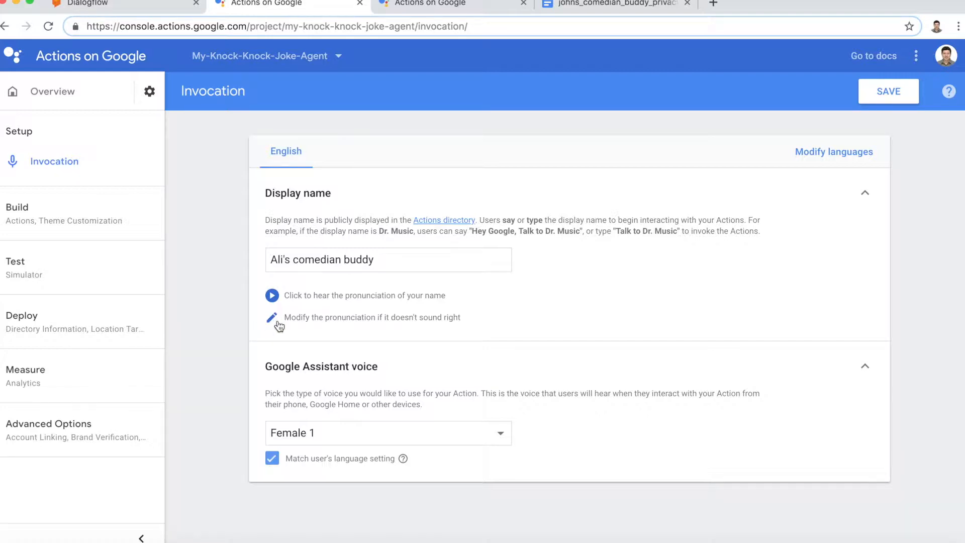
Step: Choose the Male 2 Assistant voice and save the invocation settings
left_click(300, 436)
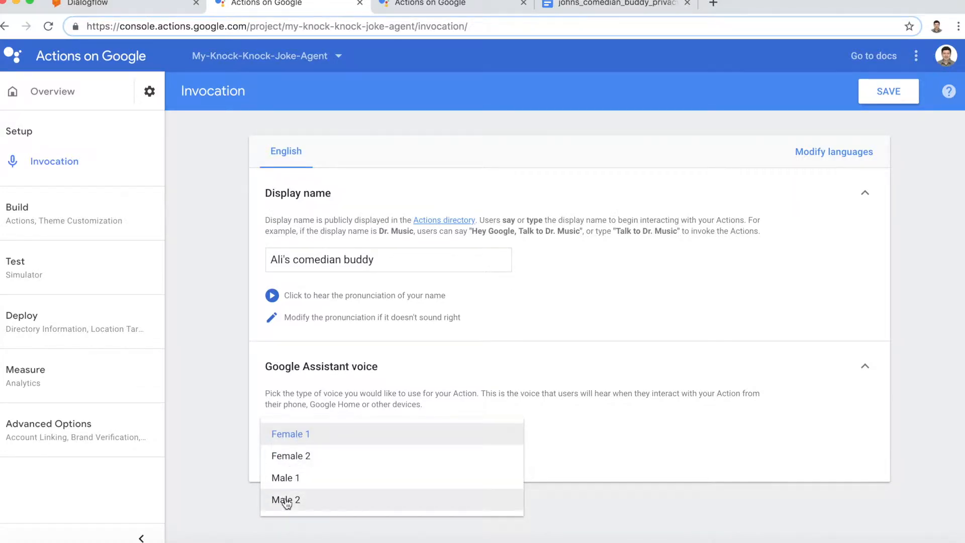
left_click(287, 500)
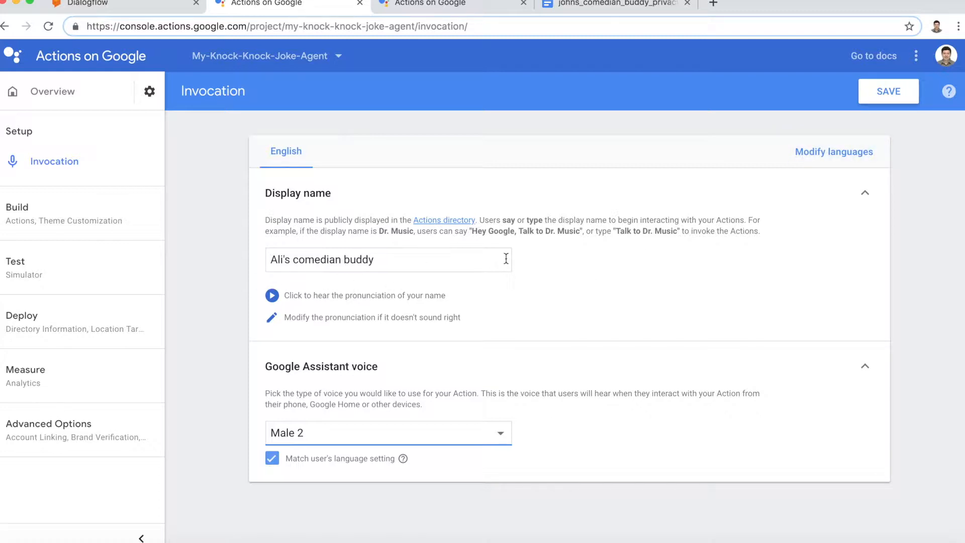
left_click(880, 101)
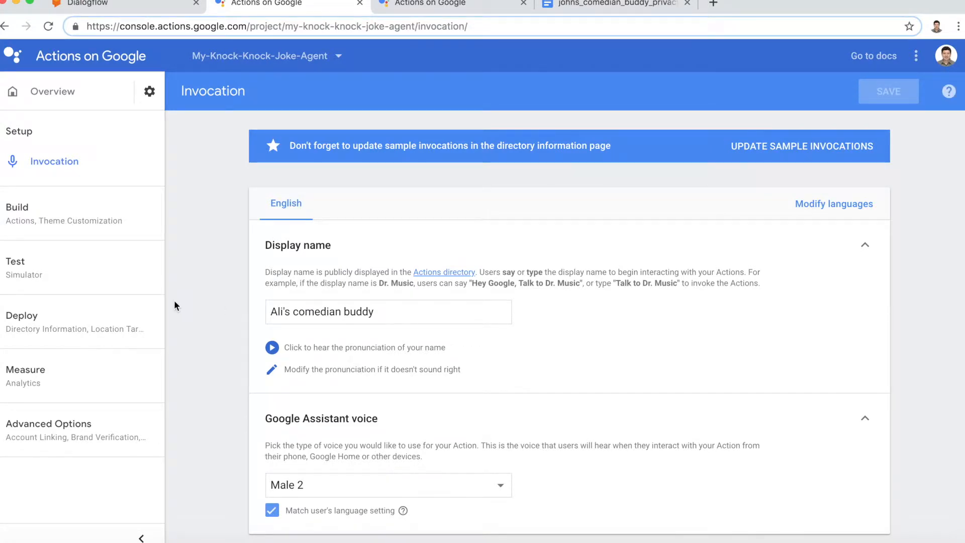
Step: In Directory information, write the short description 'Ali's comedian buddy can crack knock knock jokes for you'
left_click(30, 319)
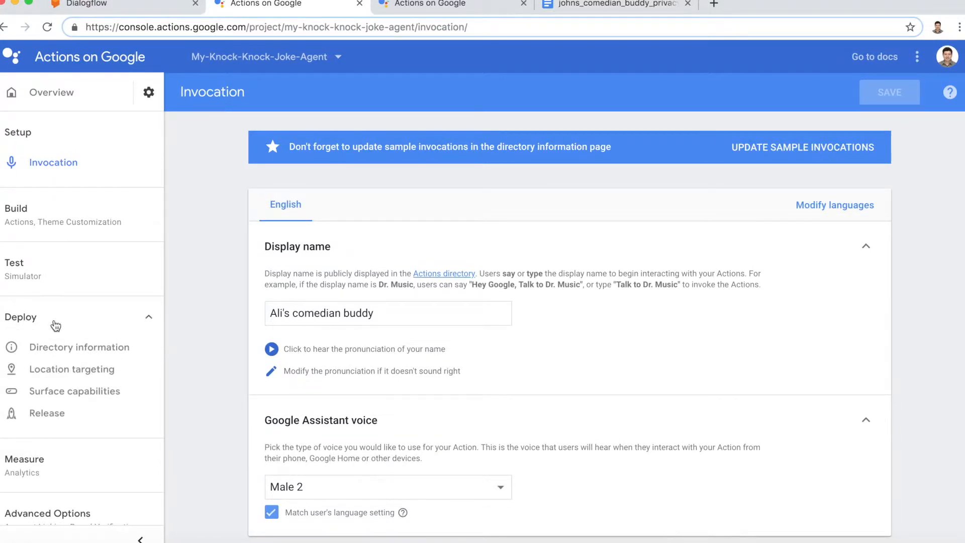
left_click(58, 354)
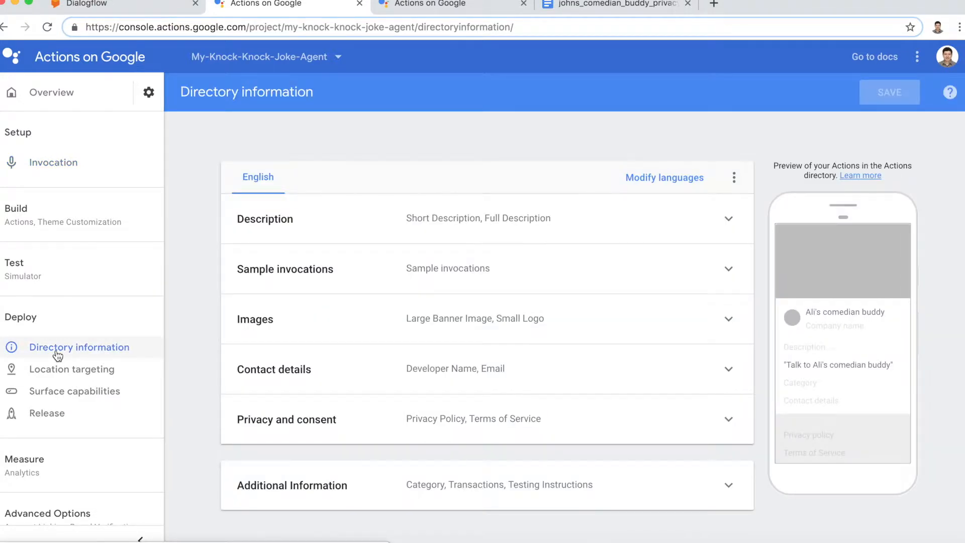
left_click(302, 222)
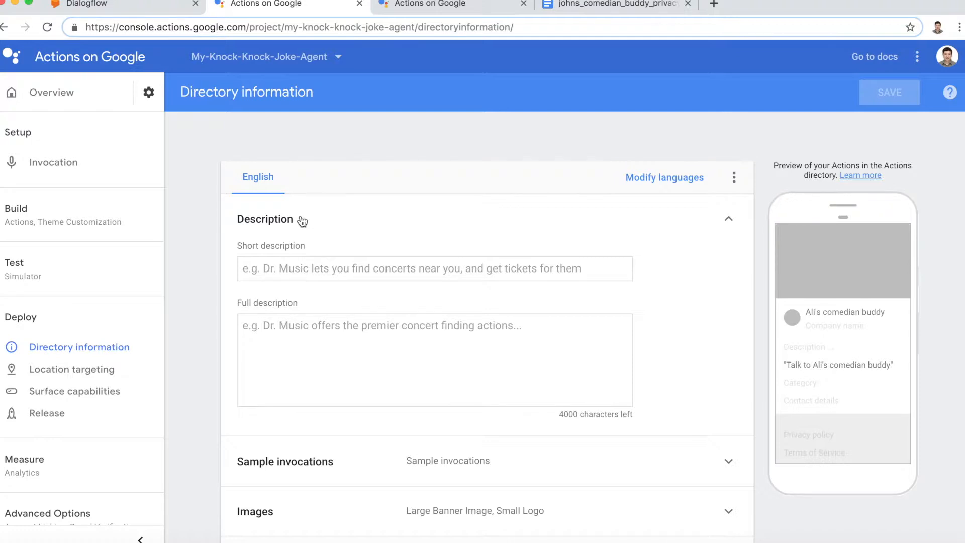
left_click(281, 270)
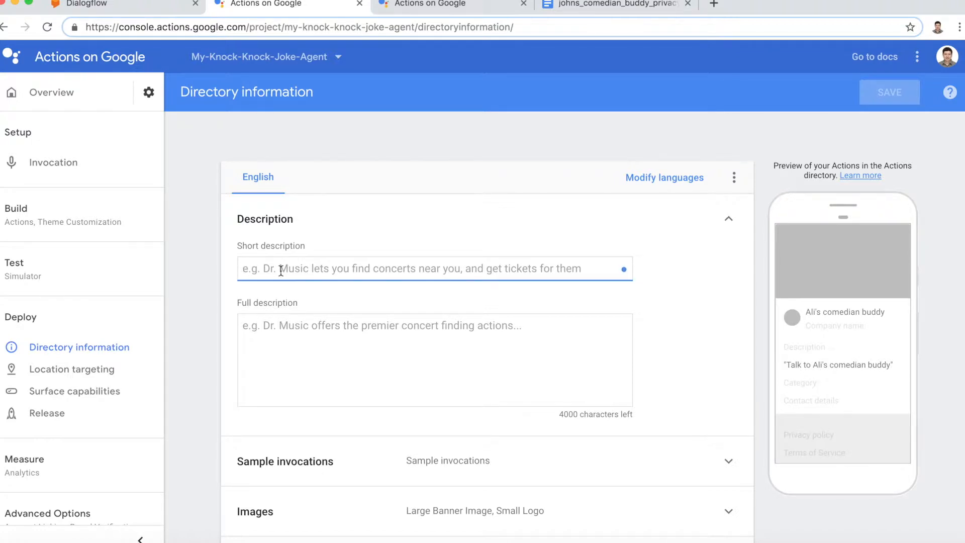
type("A")
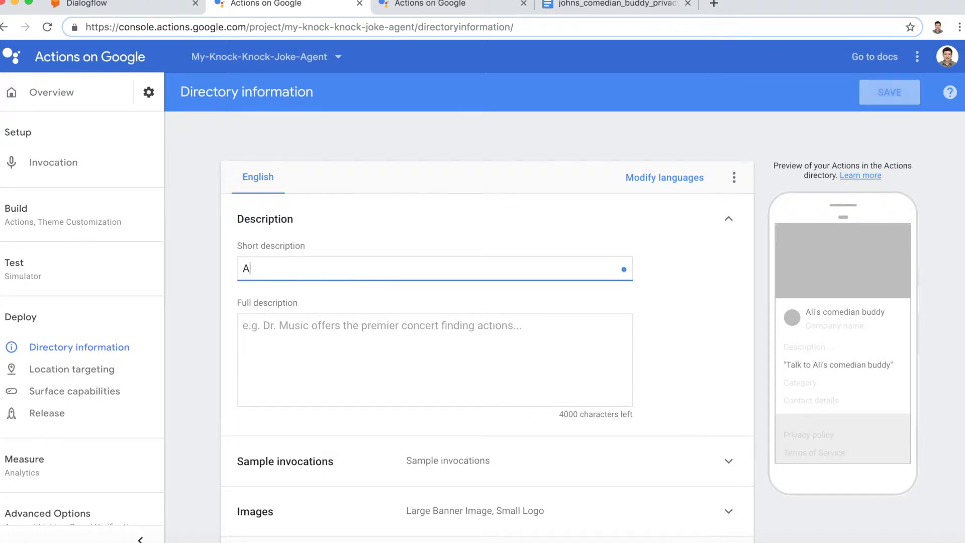
type("li's commen")
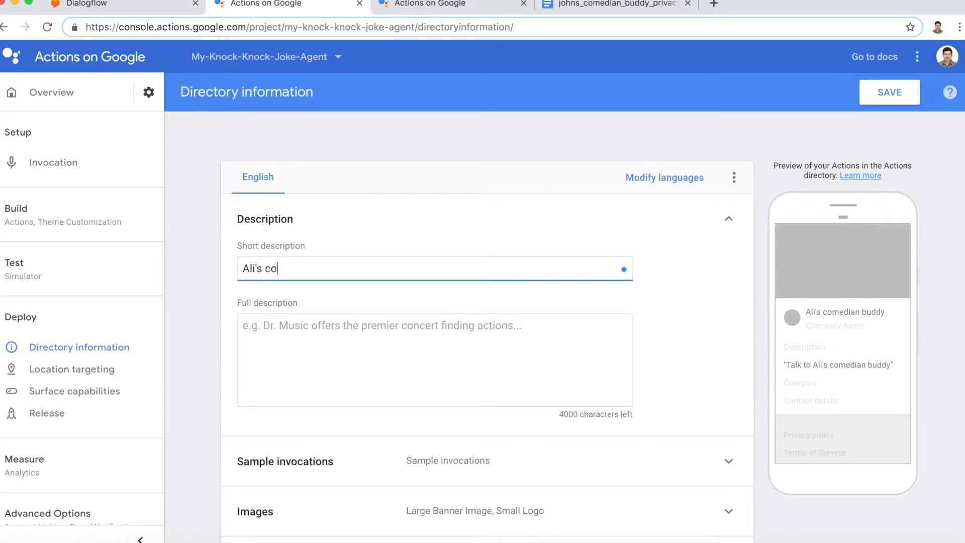
key("BackSpace")
key("BackSpace")
key("BackSpace")
type("edian buddy can")
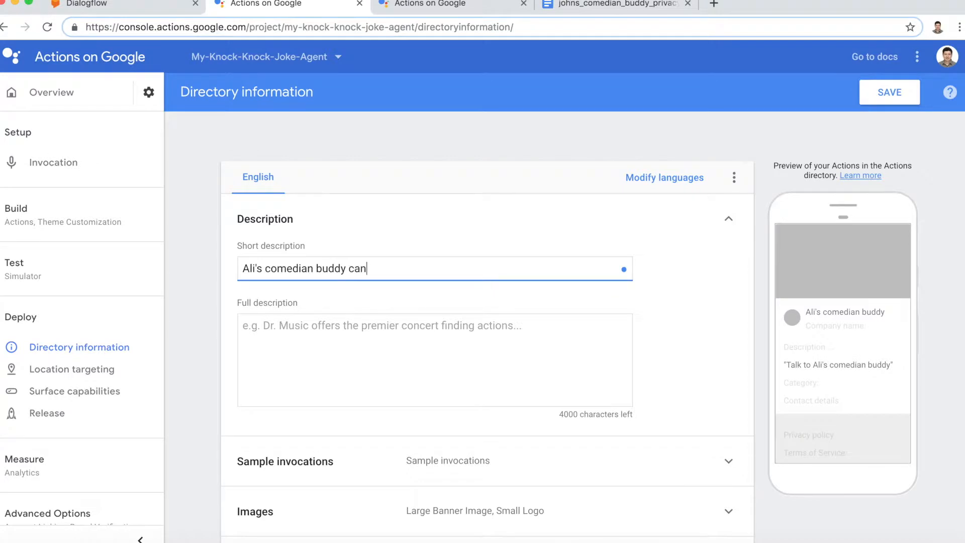
type(" crack knock knock joke")
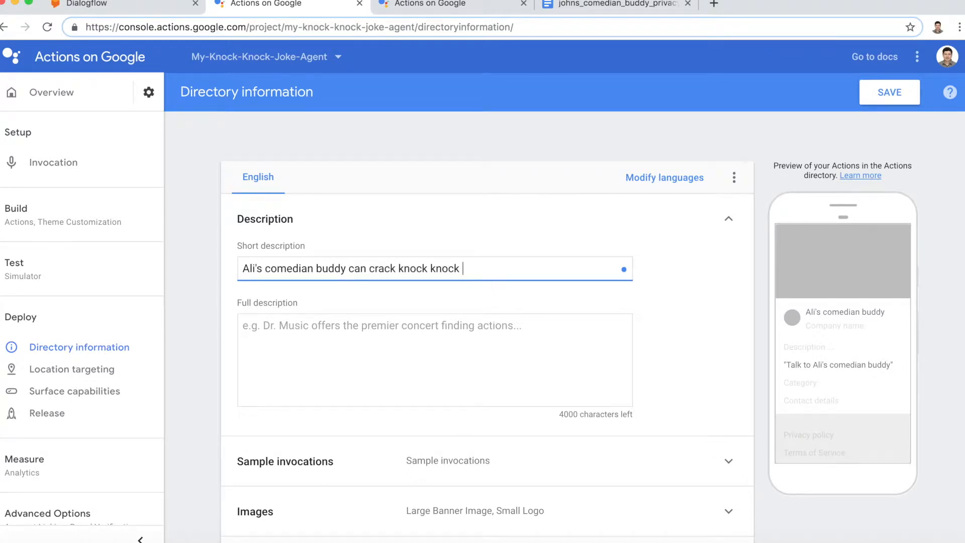
type("s for you")
Step: Write the full description about knowing many knock knock and other jokes and learning new ones everyday
key("Tab")
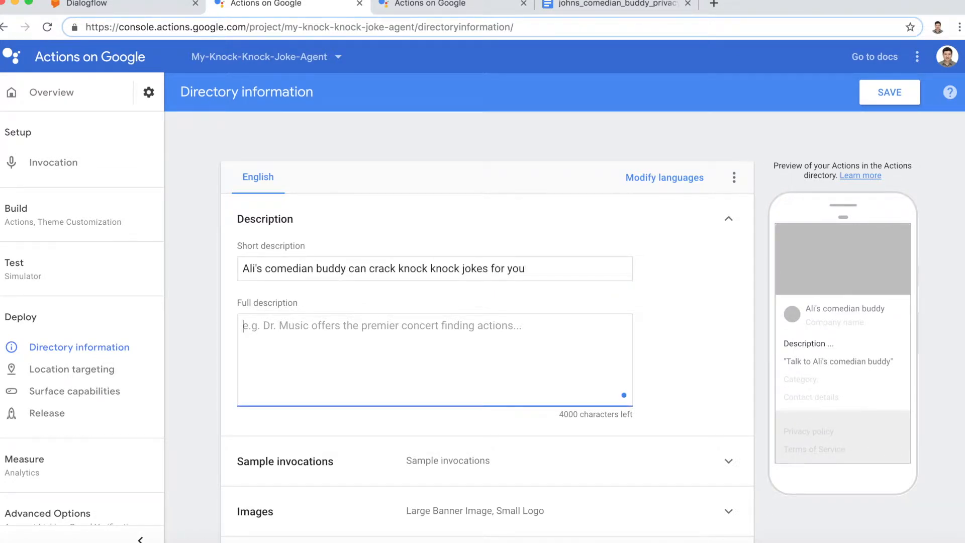
type("This agen")
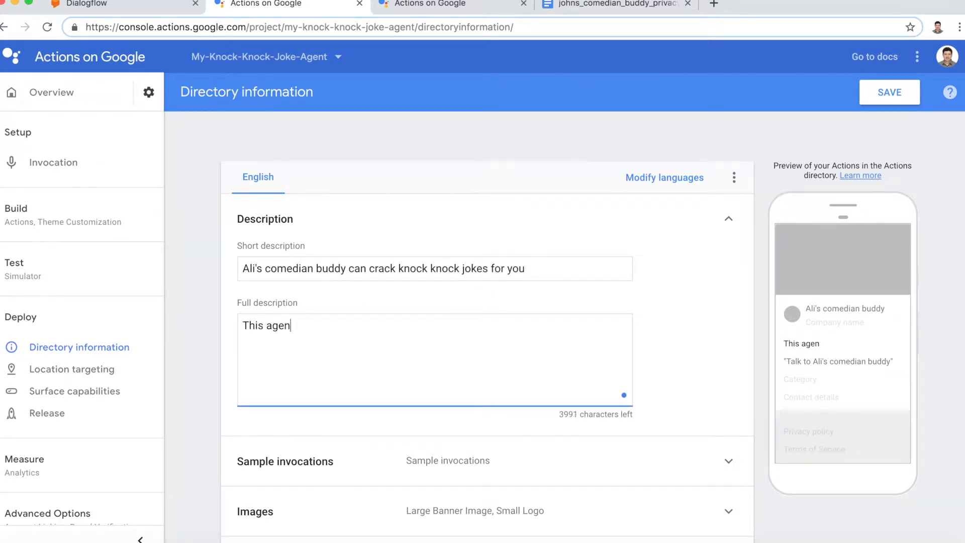
type("t knows man")
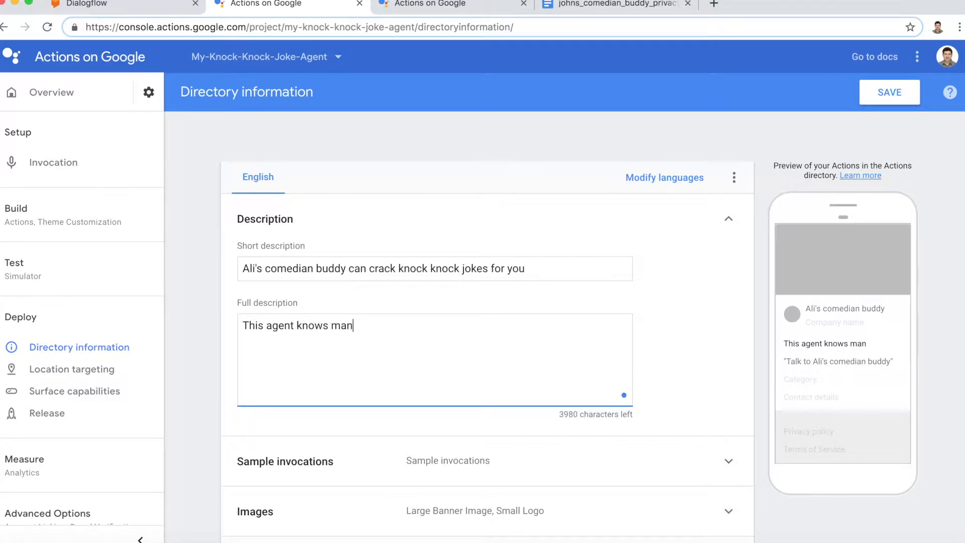
type("y knokc kn")
key("BackSpace")
key("BackSpace")
key("BackSpace")
key("BackSpace")
key("BackSpace")
type("ck knock jokes ")
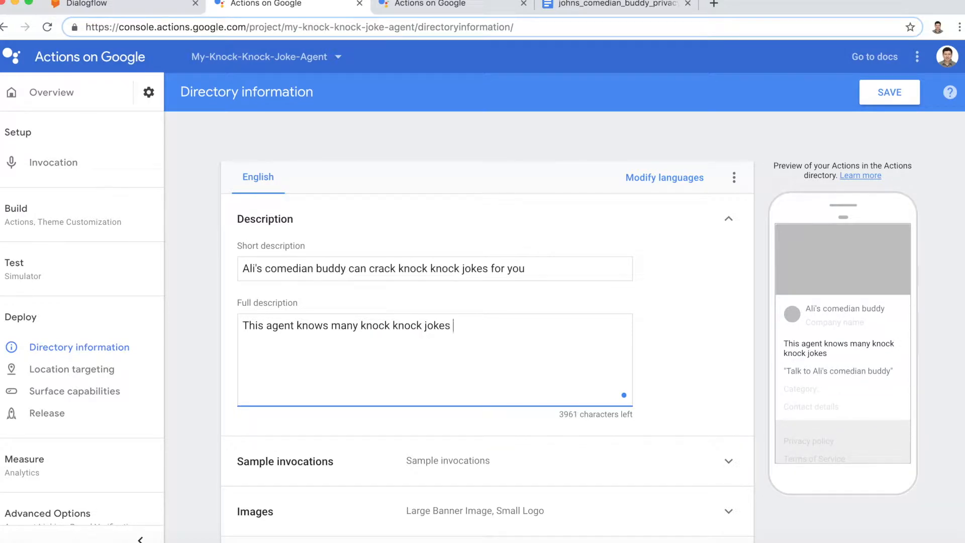
type("and")
key("BackSpace")
key("BackSpace")
key("BackSpace")
key("BackSpace")
key("BackSpace")
key("BackSpace")
key("BackSpace")
key("BackSpace")
key("BackSpace")
key("BackSpace")
type("and other jo")
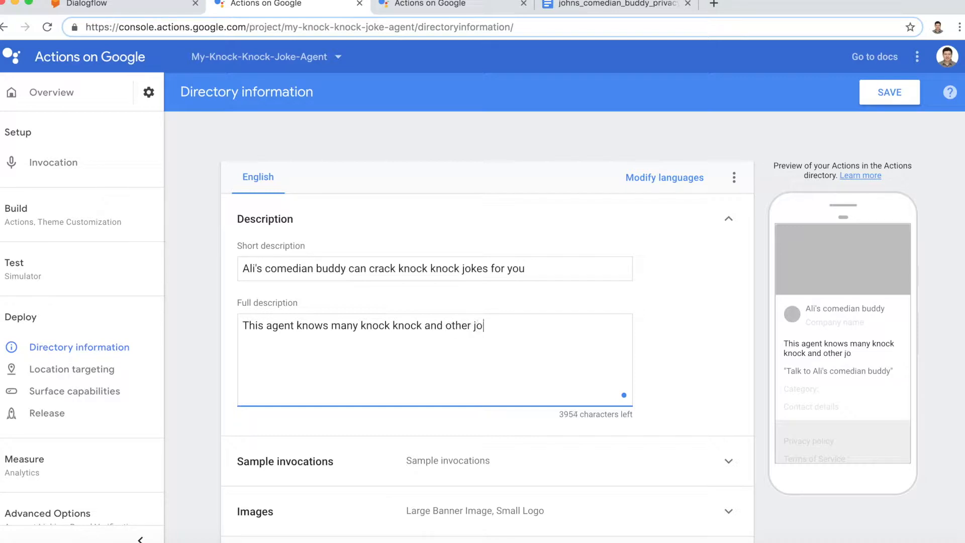
type("kes. The agent is constantly learning ")
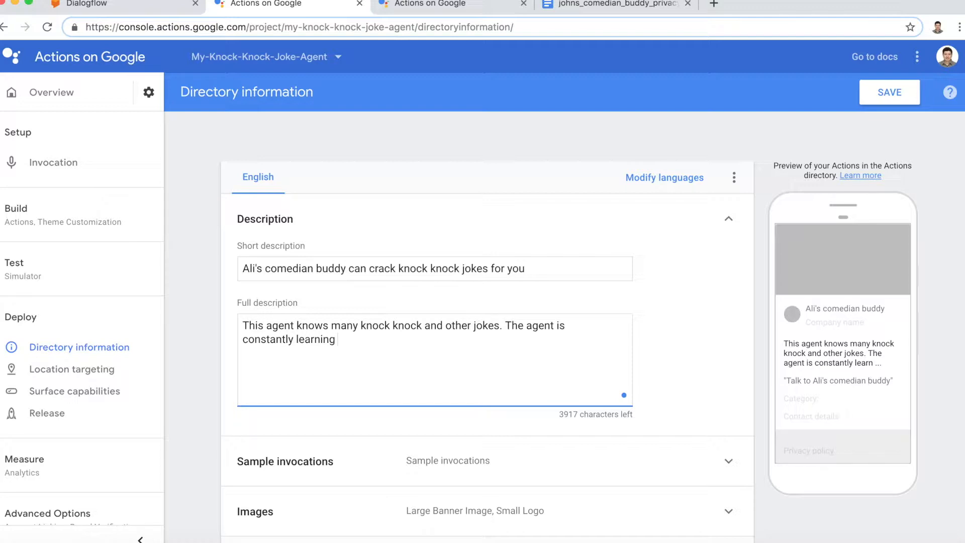
type("new ones everyday.")
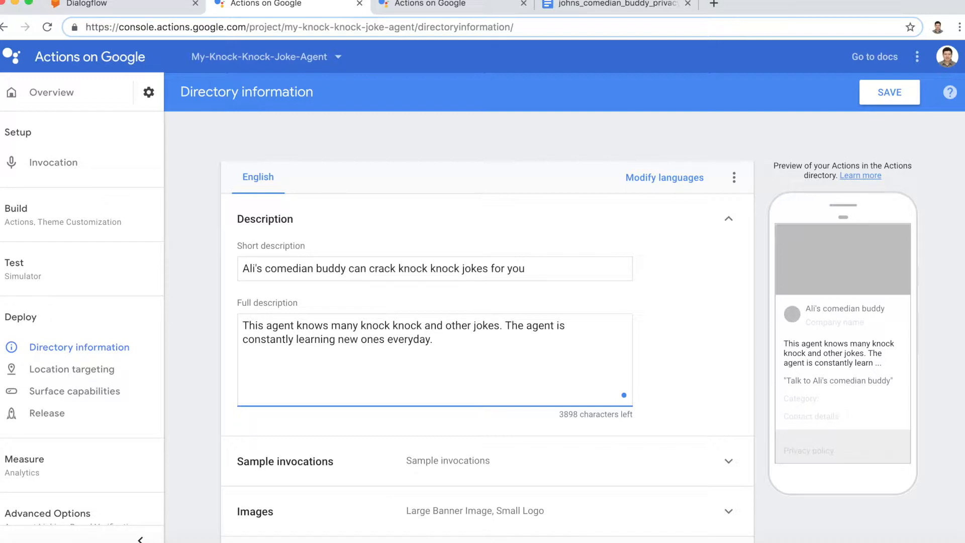
scroll(329, 348, "down", 1)
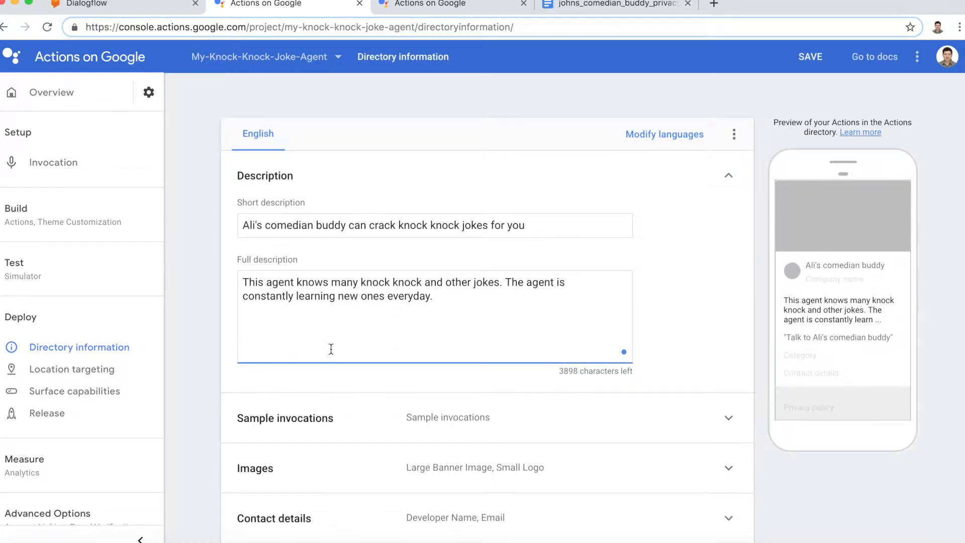
scroll(331, 349, "up", 1)
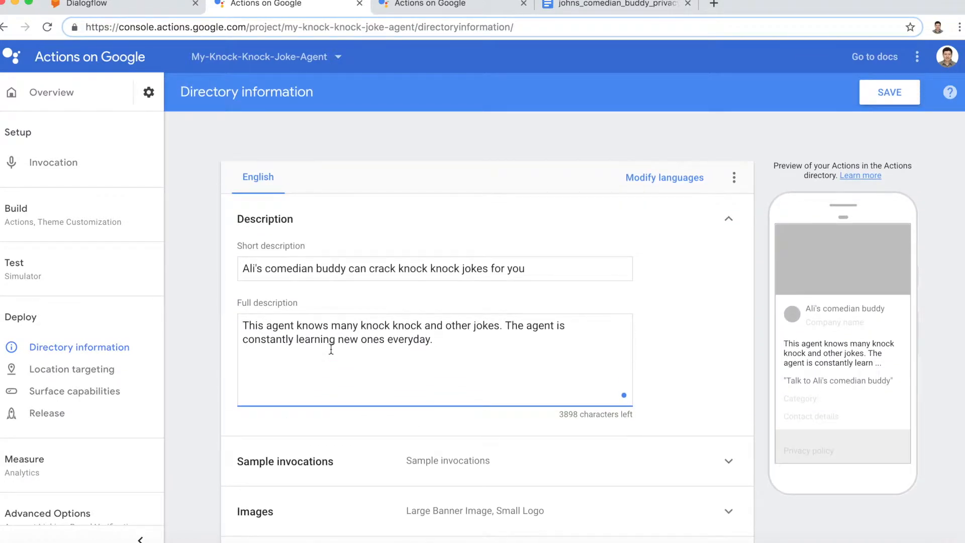
left_click(870, 98)
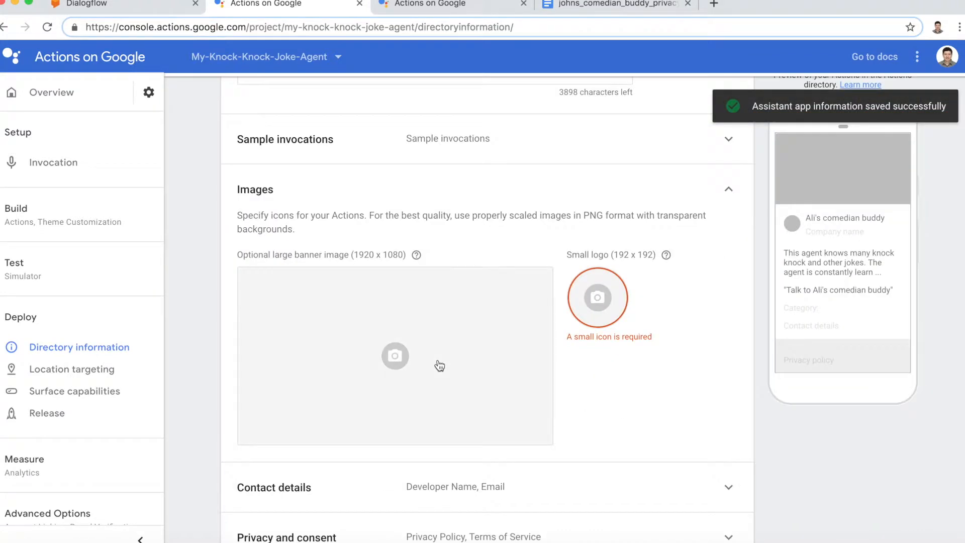
scroll(440, 365, "up", 7)
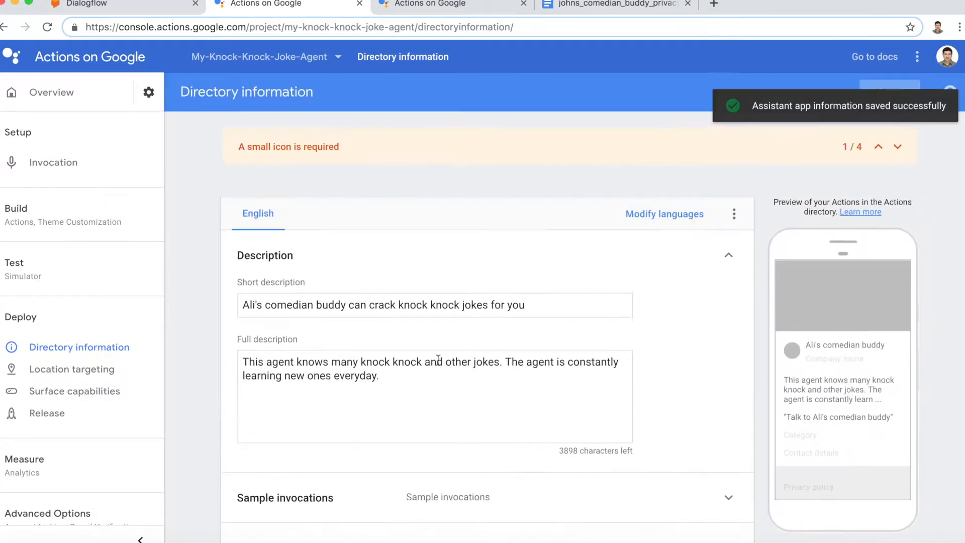
scroll(438, 359, "down", 6)
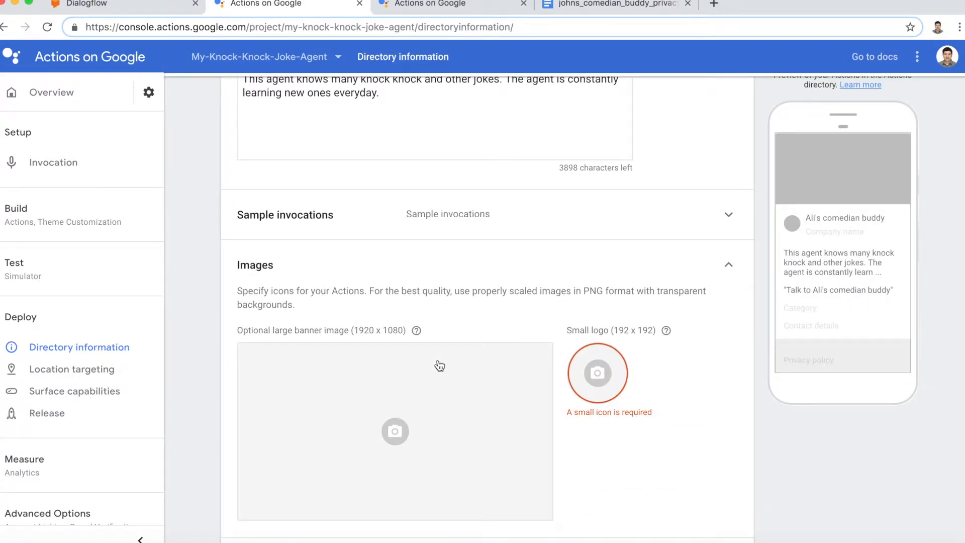
scroll(619, 432, "down", 1)
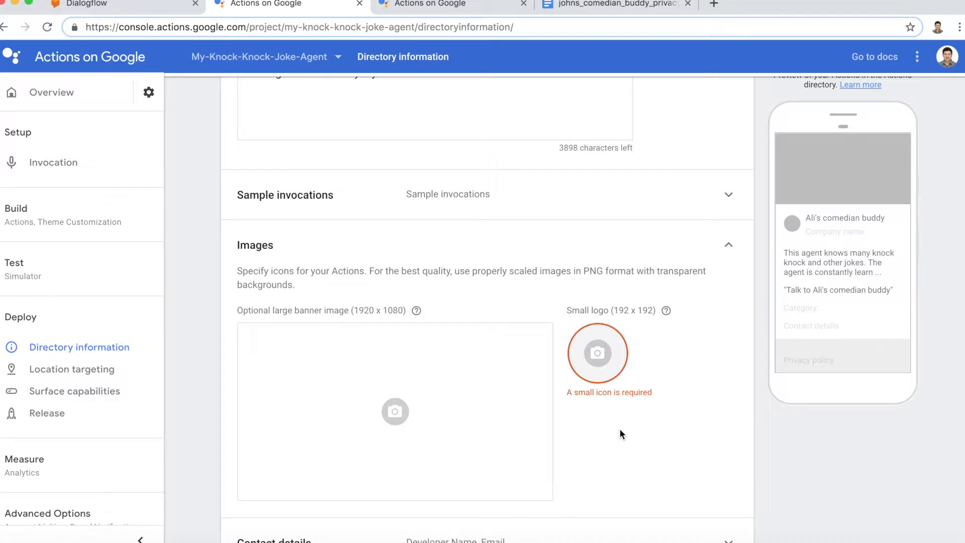
Step: Upload LOL_192_192.png as the Action's small logo
left_click(597, 360)
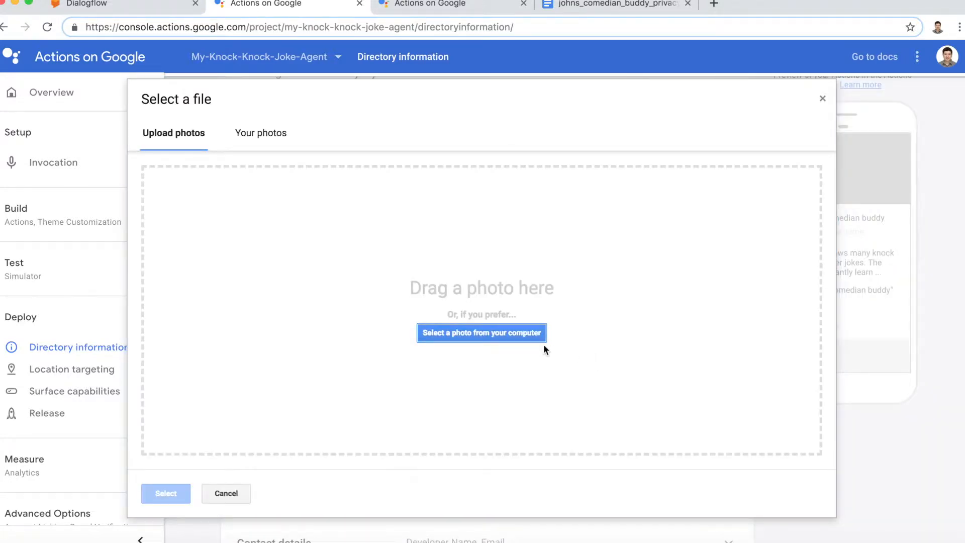
left_click(468, 334)
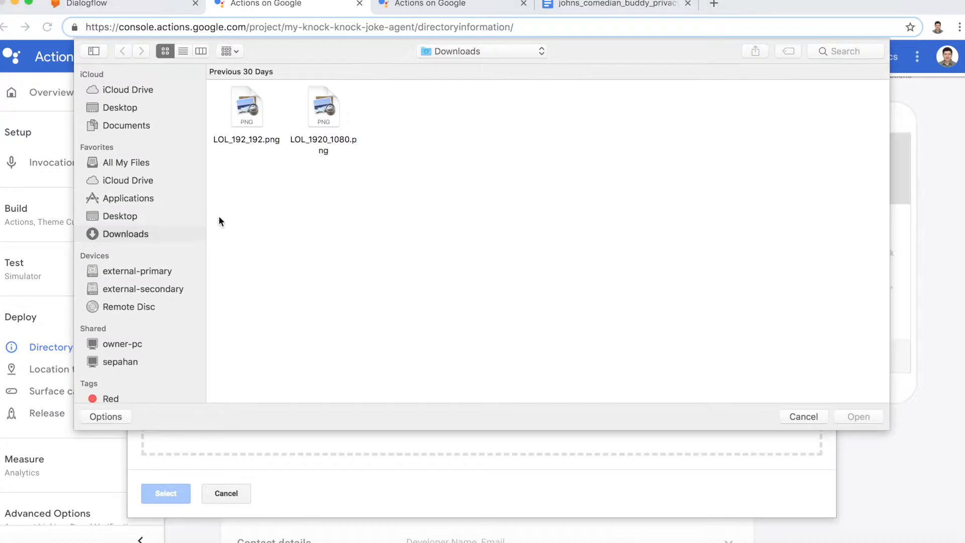
left_click(242, 118)
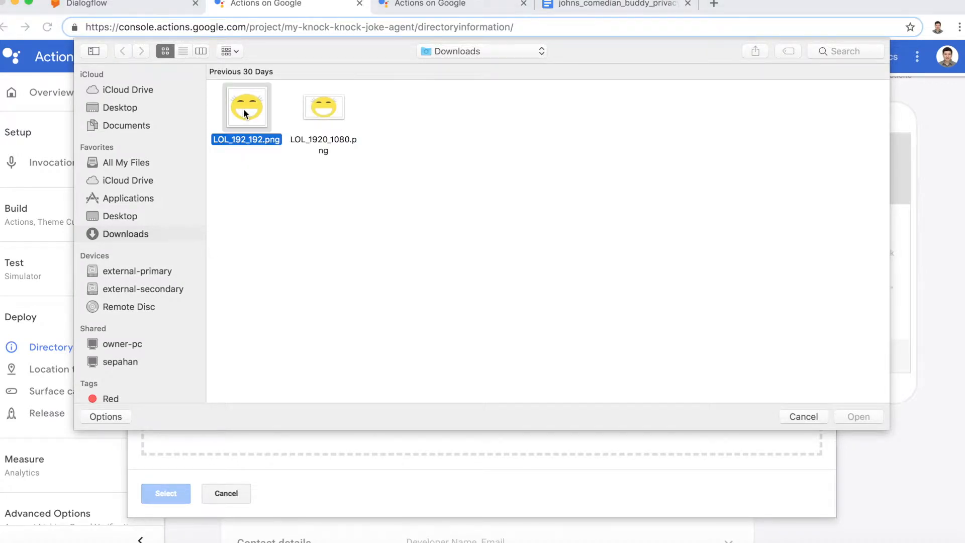
left_click(854, 416)
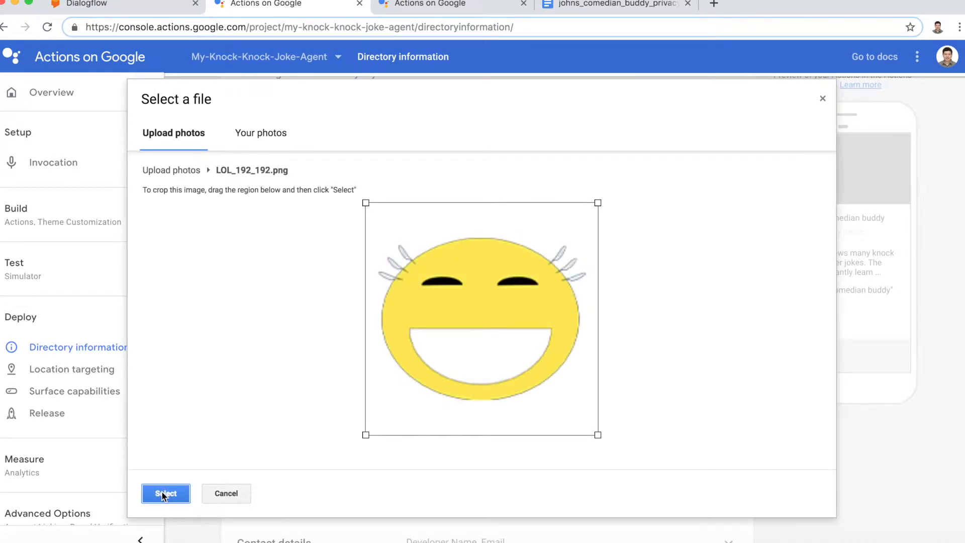
left_click(163, 493)
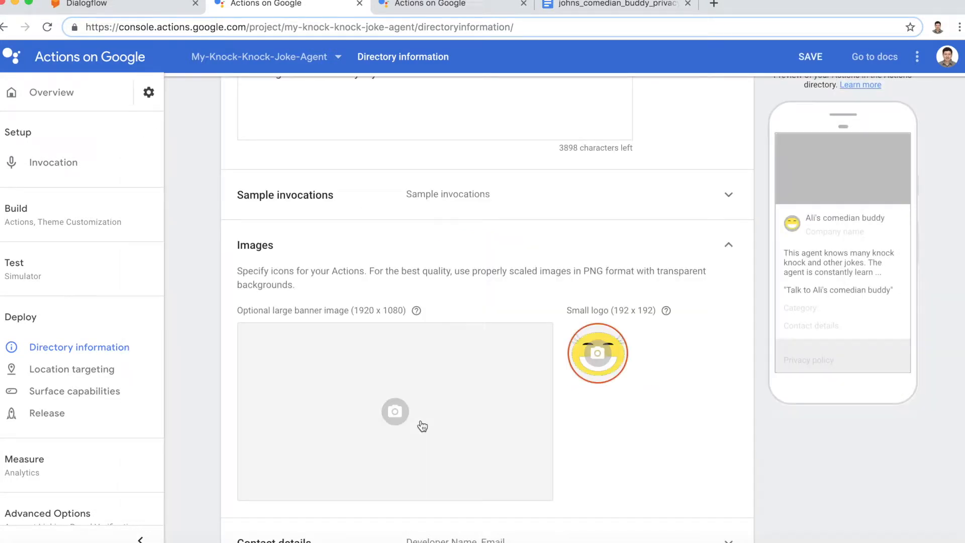
Step: Upload LOL_1920_1080.png as the large banner image
left_click(402, 424)
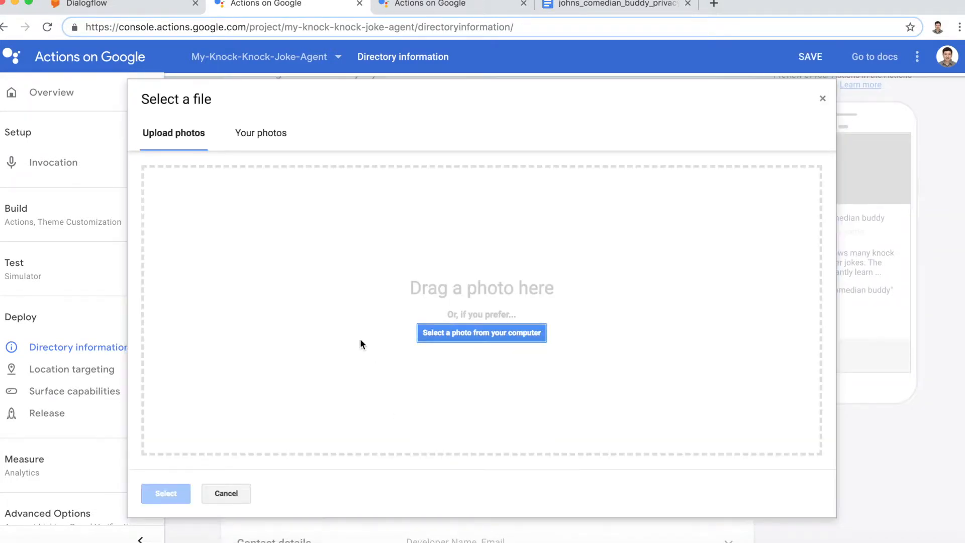
left_click(475, 332)
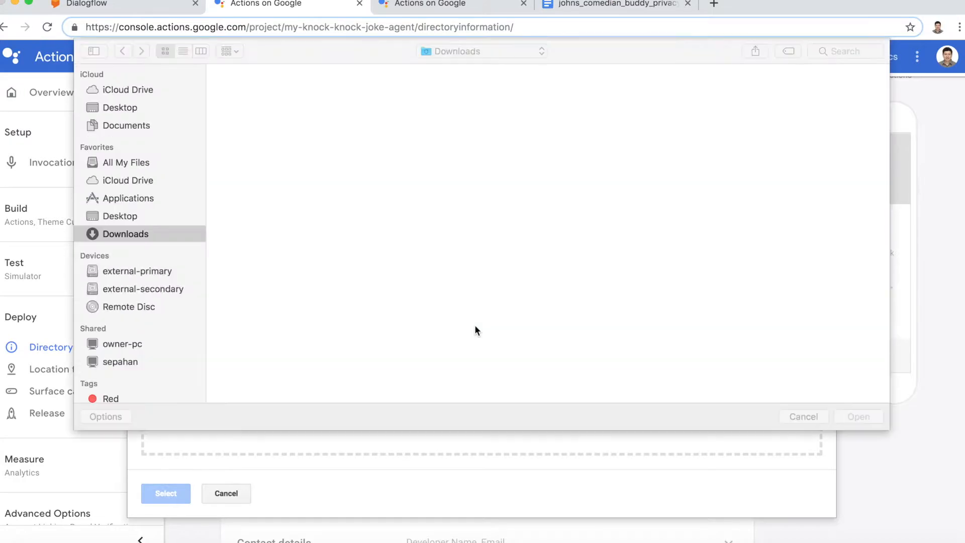
left_click(317, 114)
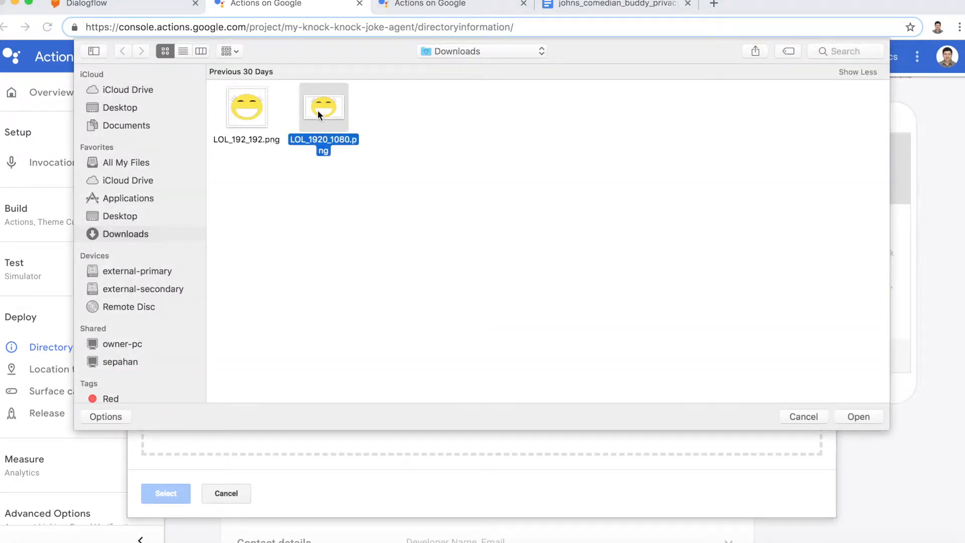
left_click(857, 417)
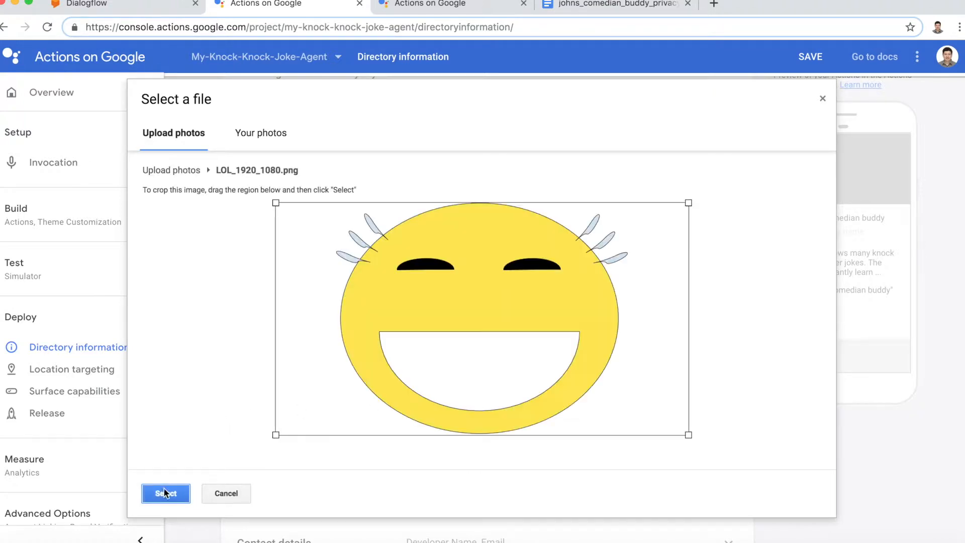
left_click(155, 496)
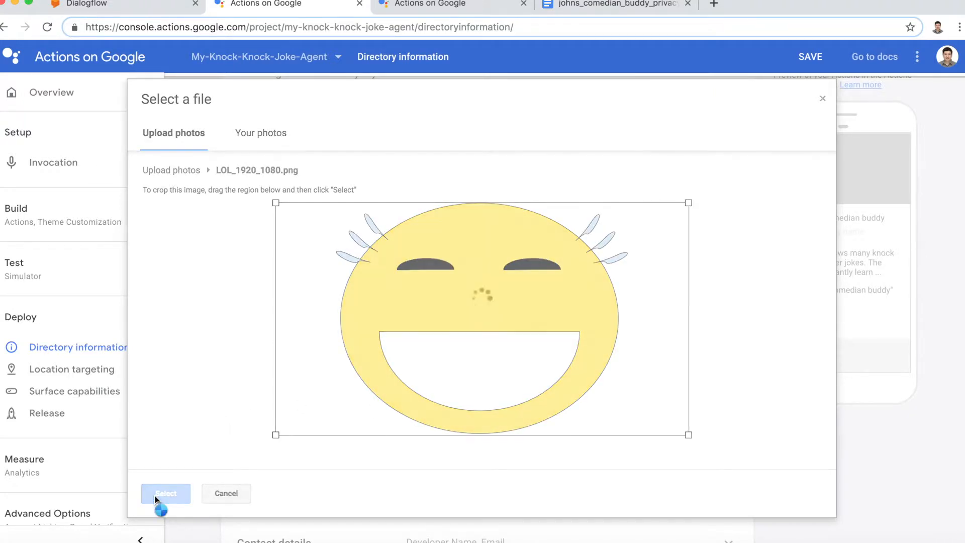
scroll(432, 396, "down", 3)
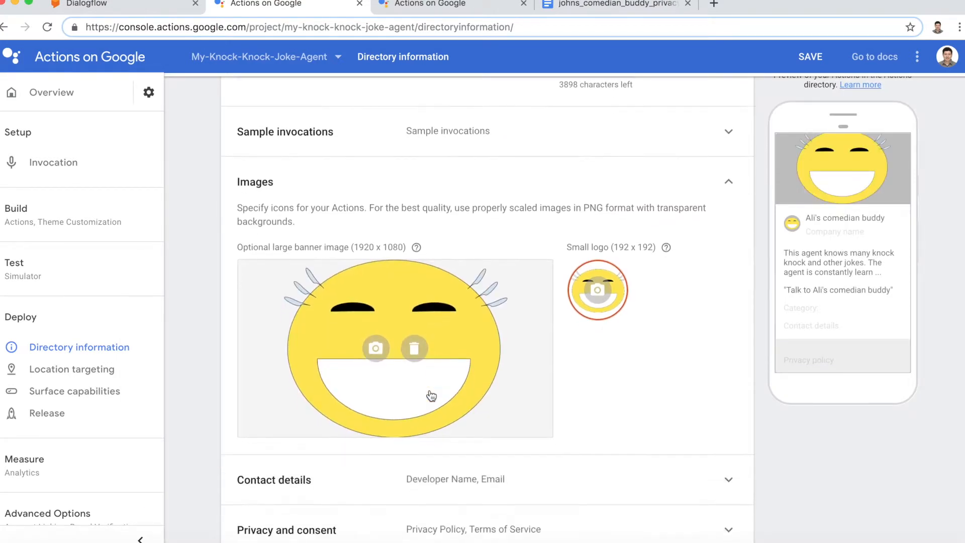
scroll(431, 396, "up", 6)
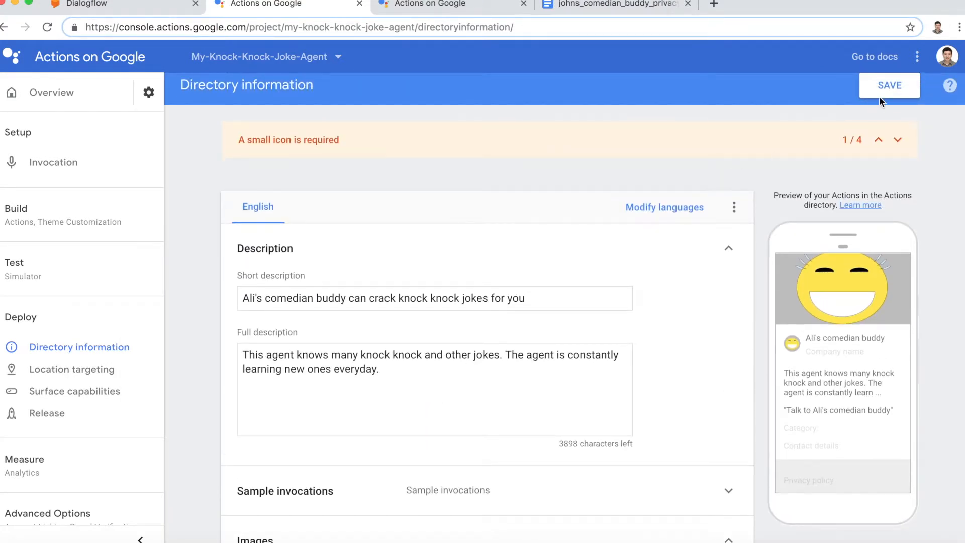
Step: Fill in the developer contact e-mail and save the directory information
left_click(884, 90)
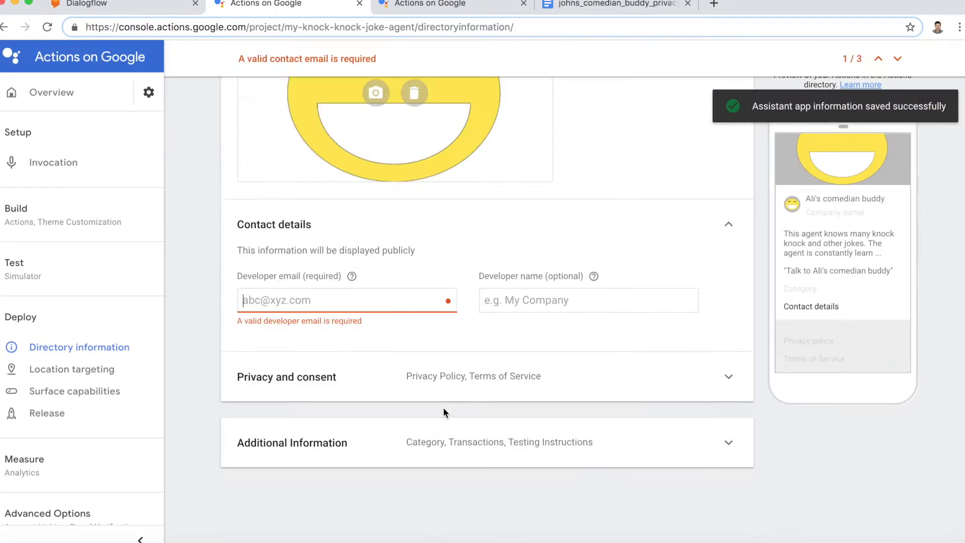
scroll(443, 412, "up", 3)
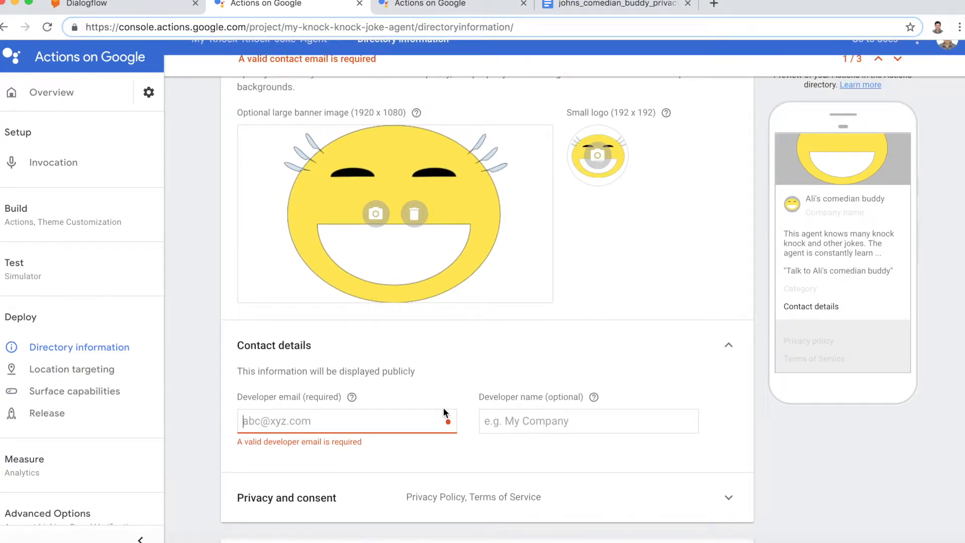
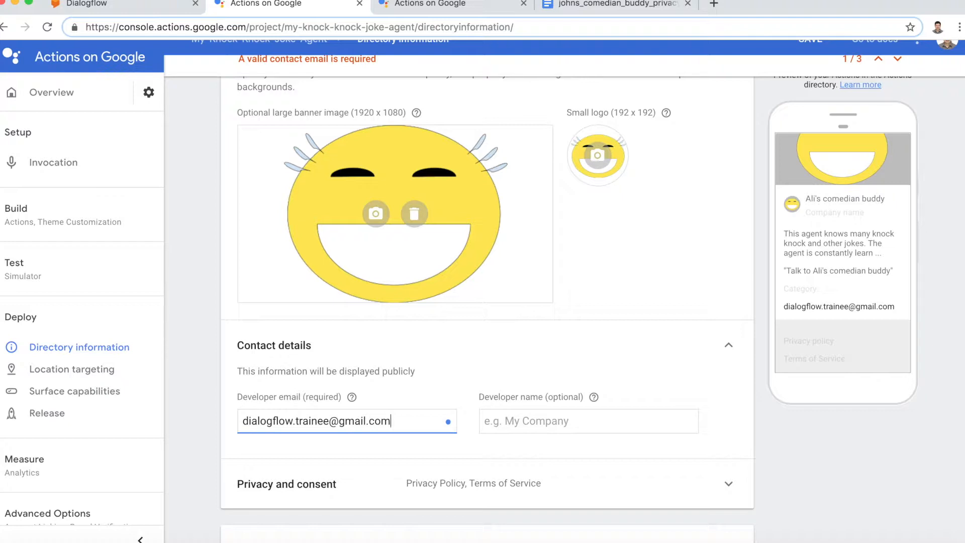
scroll(564, 291, "down", 2)
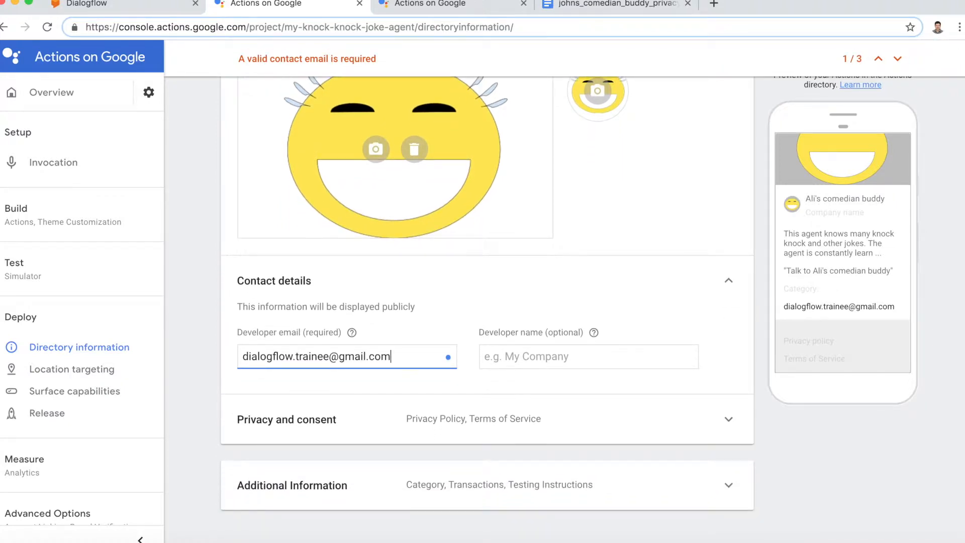
scroll(556, 219, "up", 5)
left_click(805, 68)
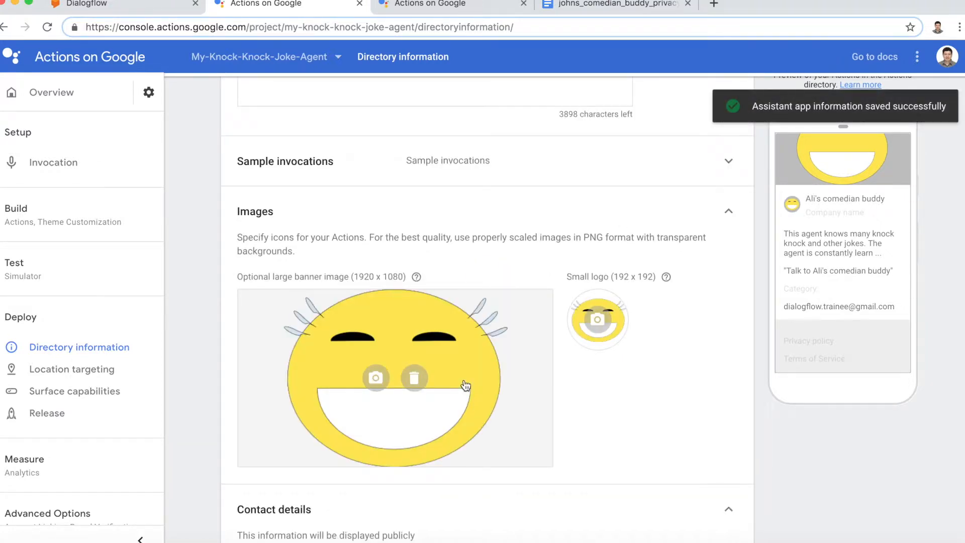
scroll(466, 385, "down", 8)
Step: Open the sample privacy policy document linked from the Privacy and consent help
left_click(464, 380)
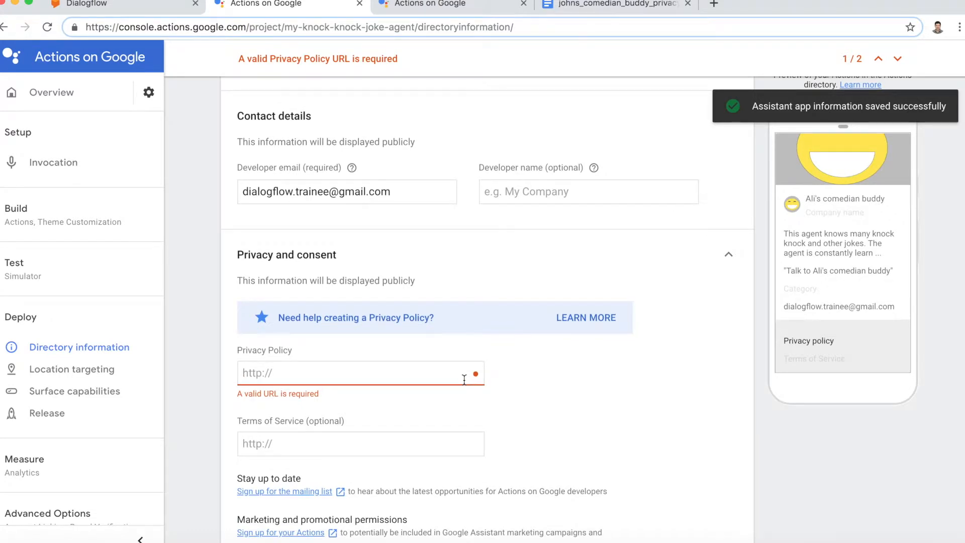
scroll(464, 379, "down", 3)
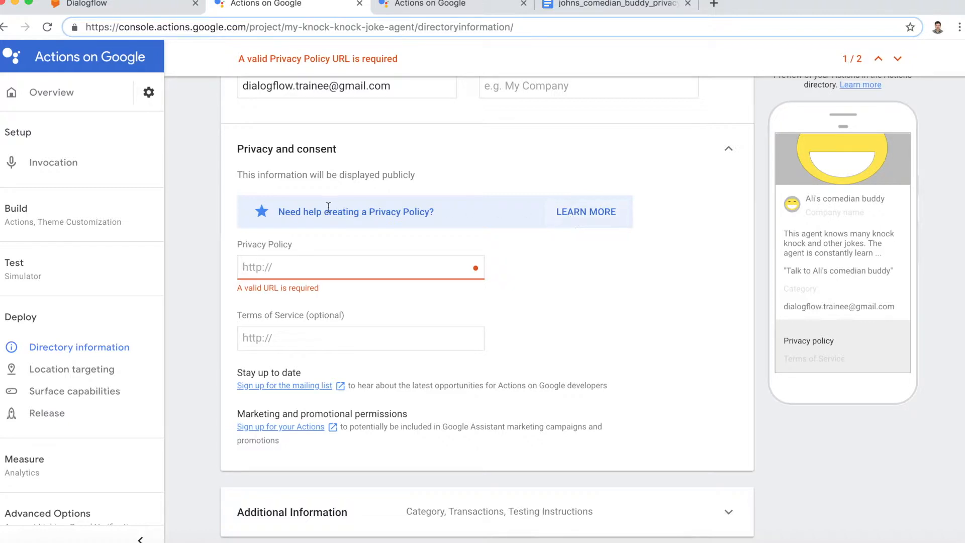
left_click(572, 215)
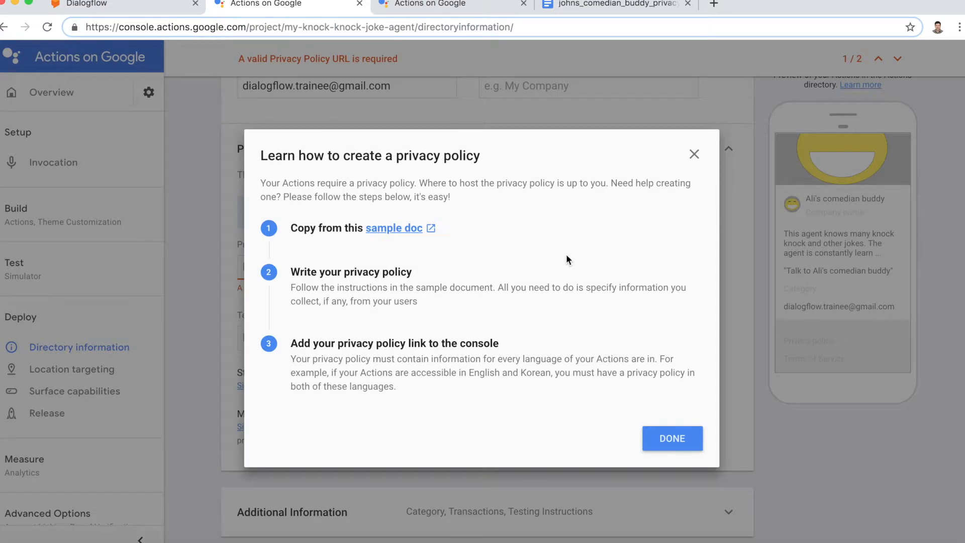
left_click(407, 234)
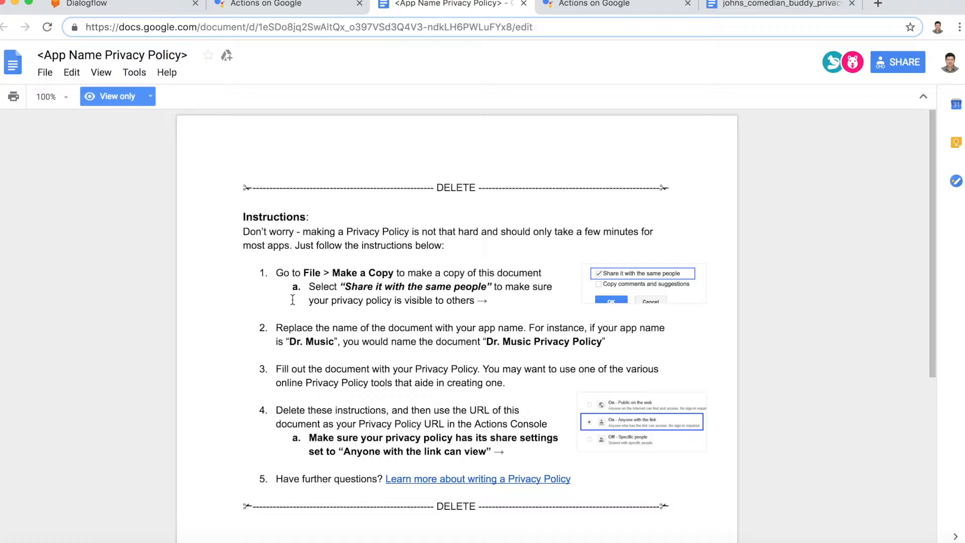
scroll(293, 299, "down", 2)
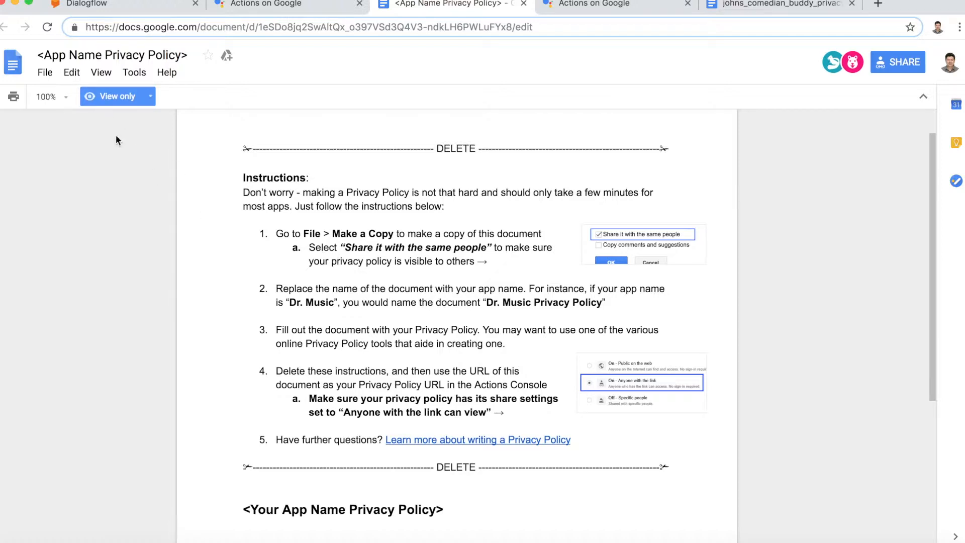
Step: Use File > Make a copy to save the template as 'alis_comedian_buddy_privacy_policy'
left_click(45, 73)
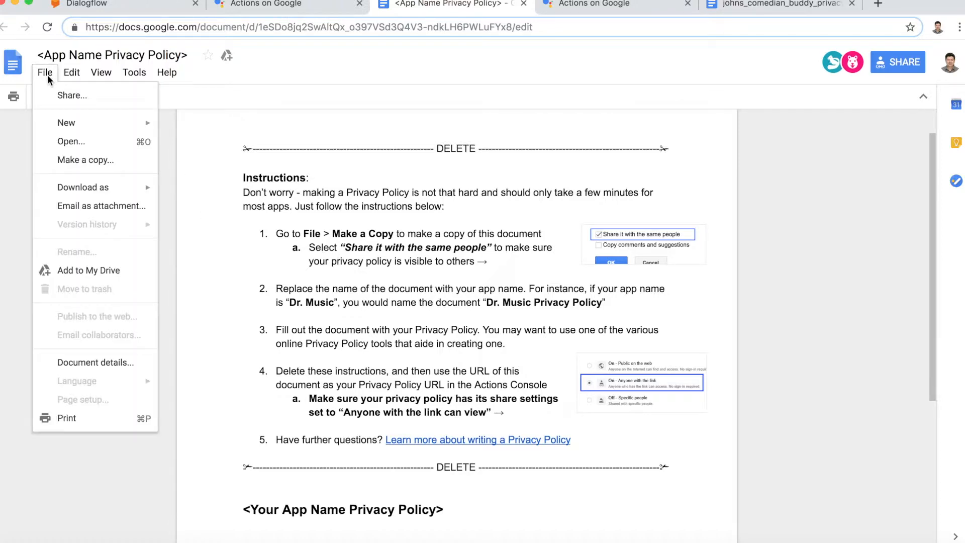
left_click(66, 167)
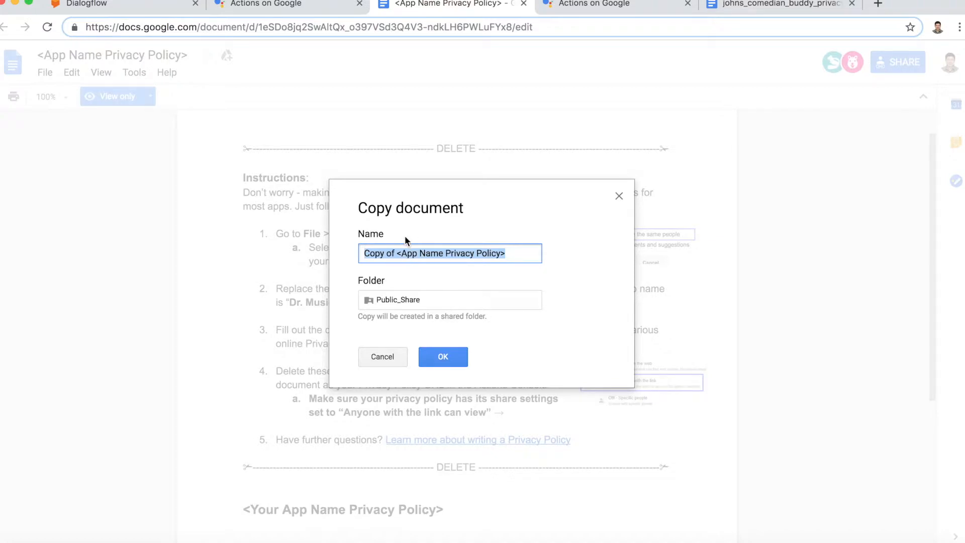
type("ali")
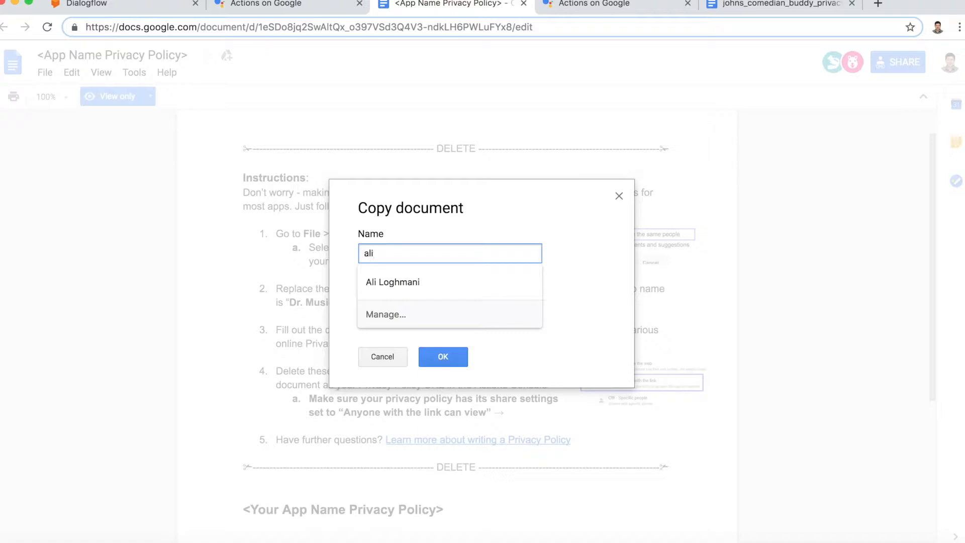
key("BackSpace")
key("BackSpace")
key("BackSpace")
type("comedian_buddy_")
key("Home")
type("ali_")
key("End")
type("s")
key("End")
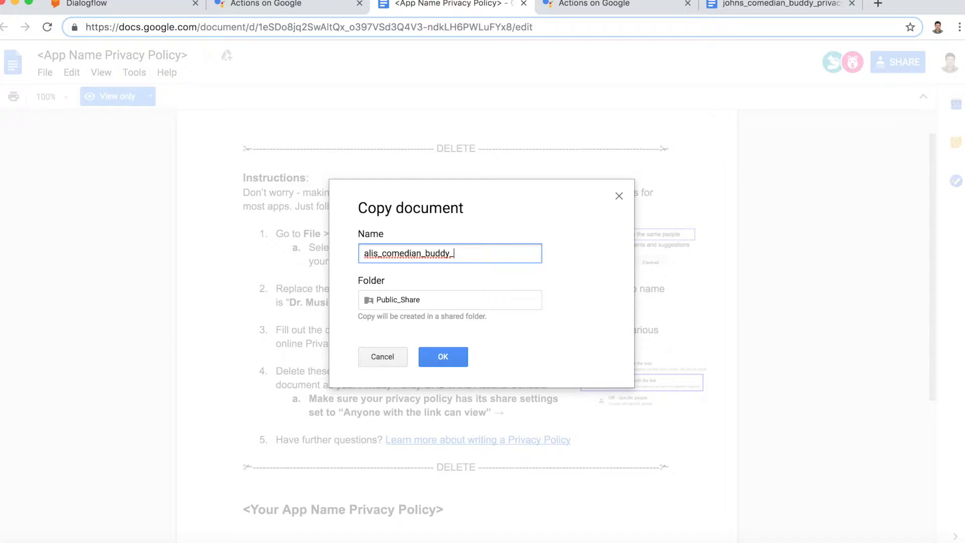
type("privacy_policy")
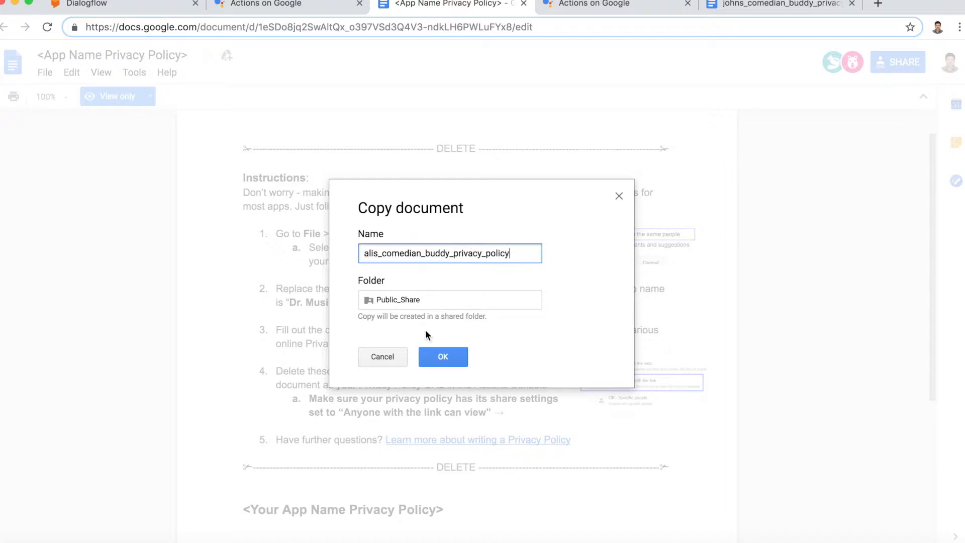
left_click(443, 358)
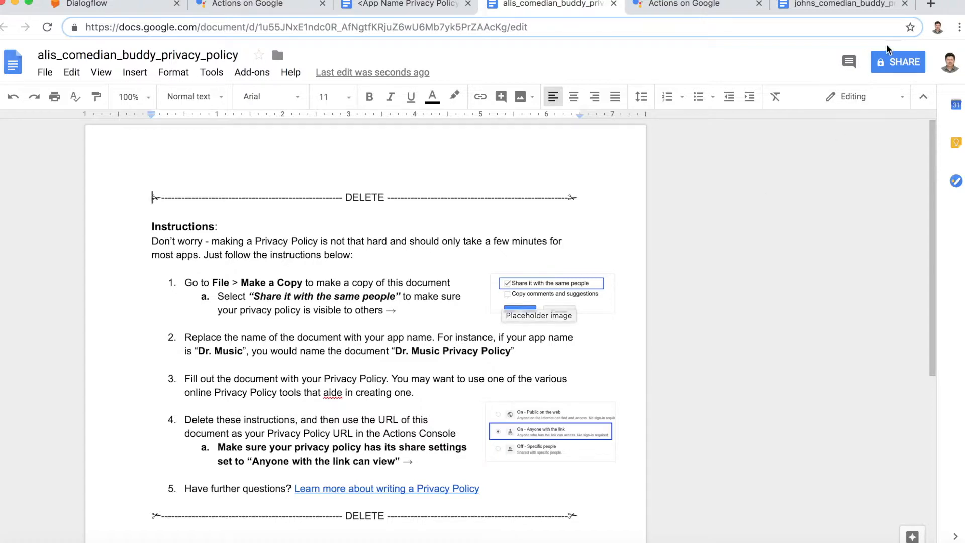
Step: Open the Share dialog for the alis_comedian_buddy_privacy_policy copy
left_click(895, 64)
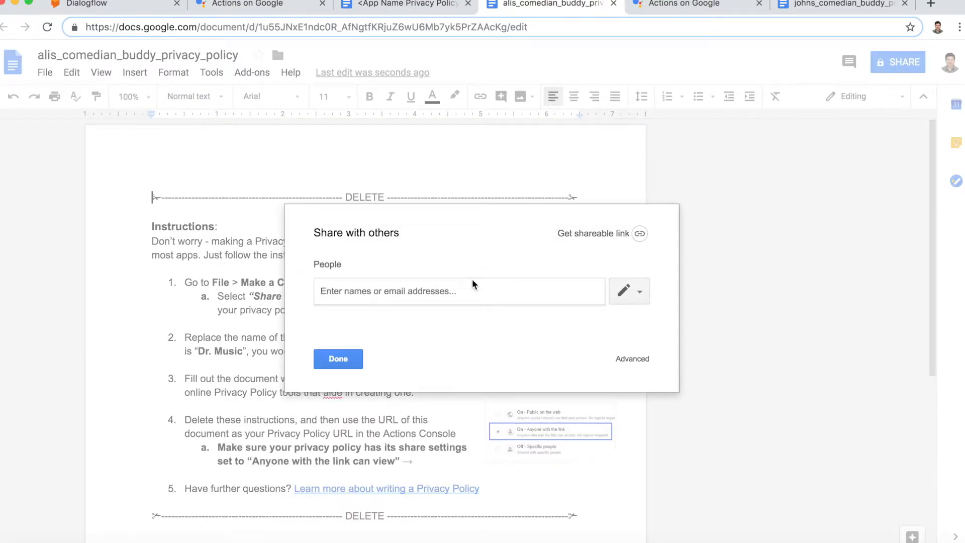
Step: Set link sharing to 'On - Public on the web' with Can view access and save
left_click(636, 362)
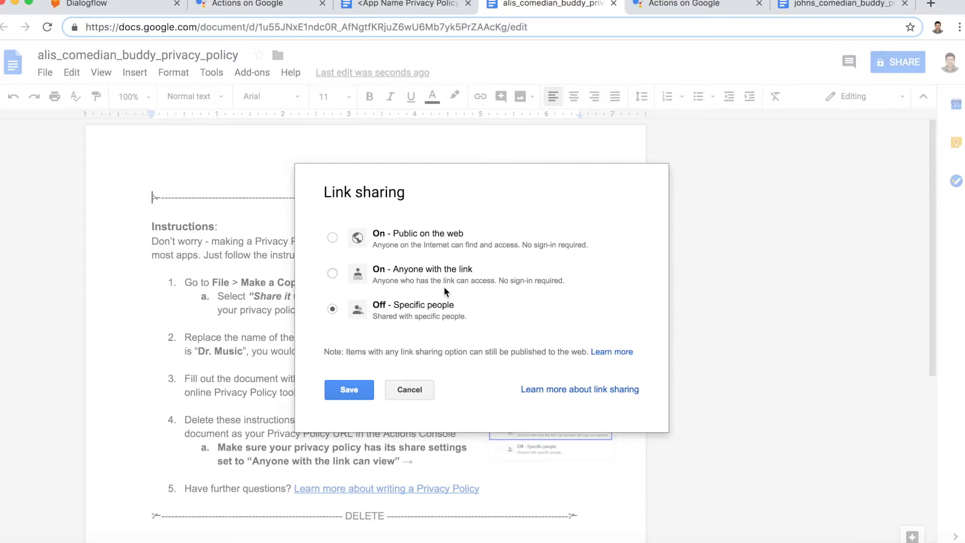
left_click(333, 239)
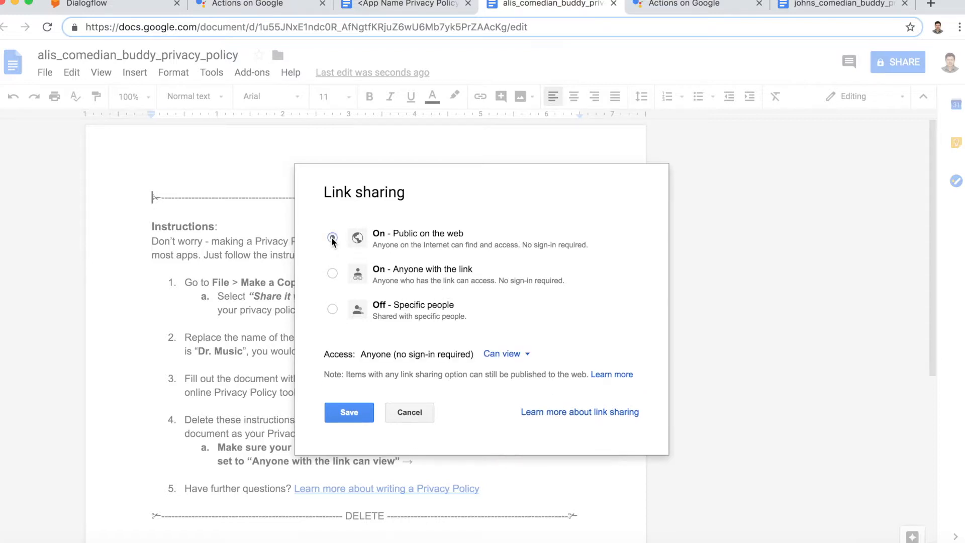
left_click(505, 354)
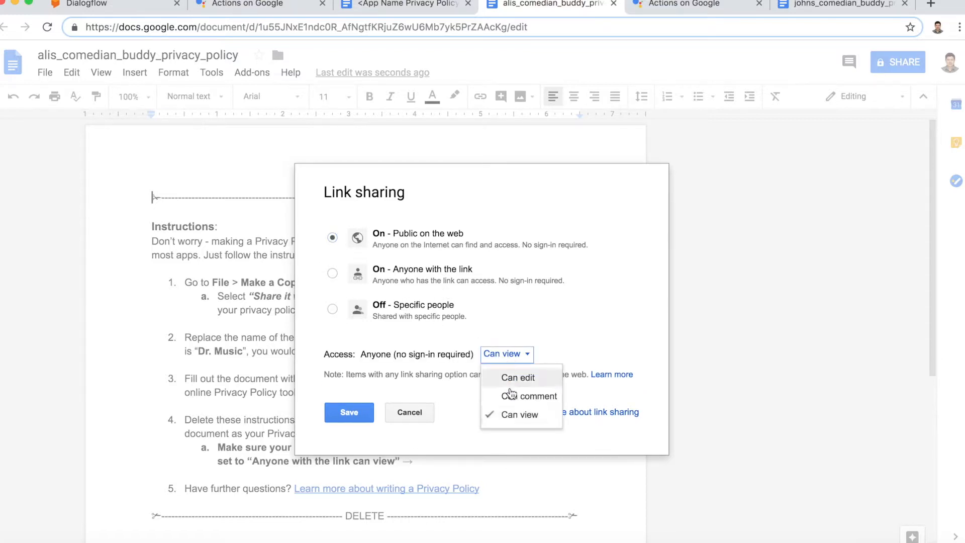
left_click(549, 343)
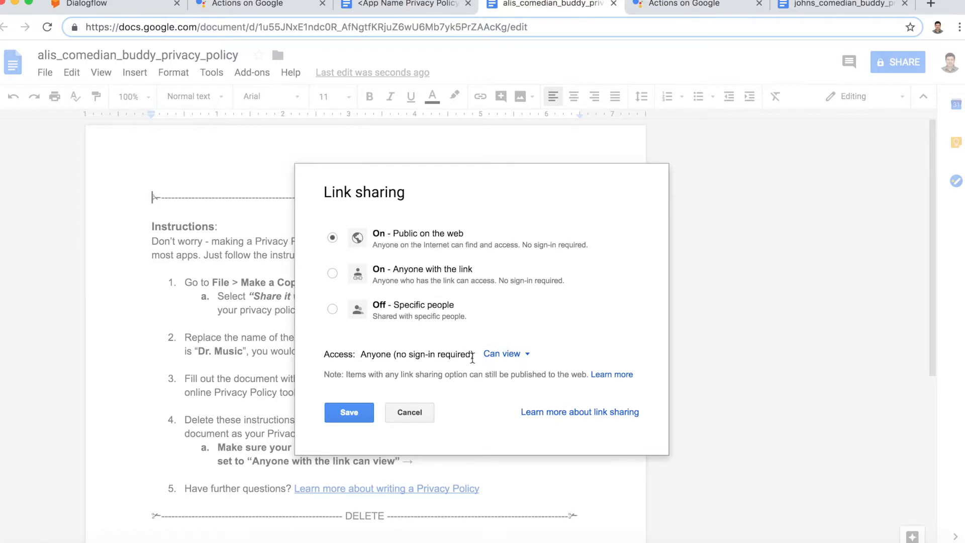
left_click(501, 356)
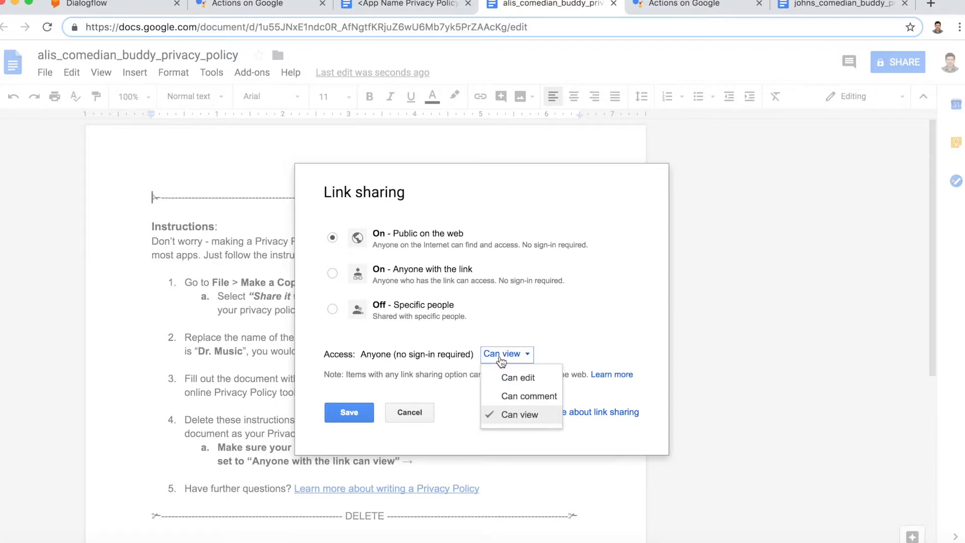
left_click(509, 416)
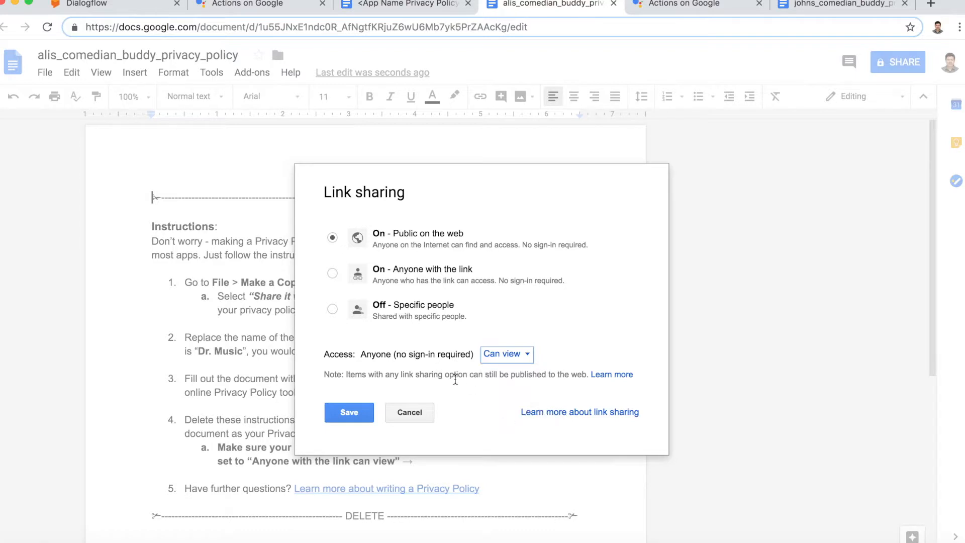
left_click(349, 412)
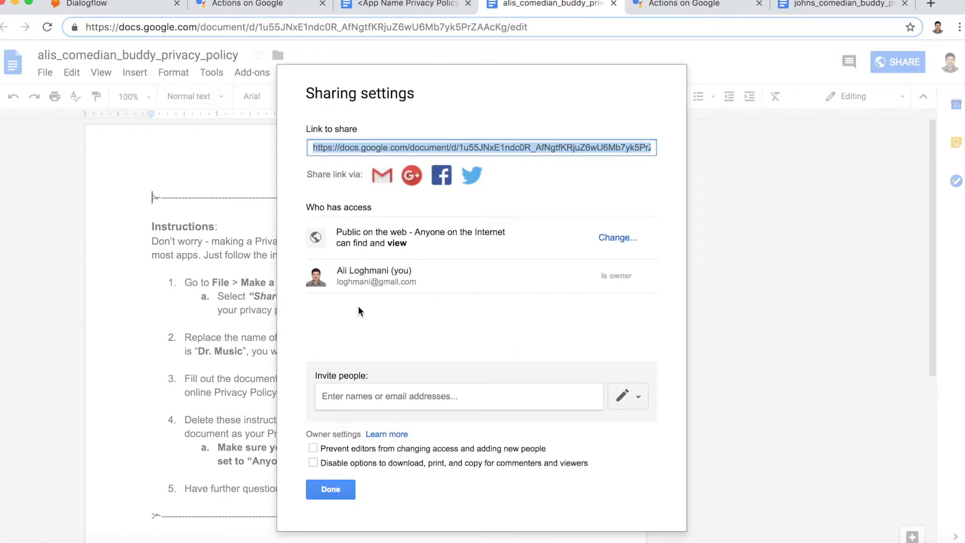
left_click(324, 490)
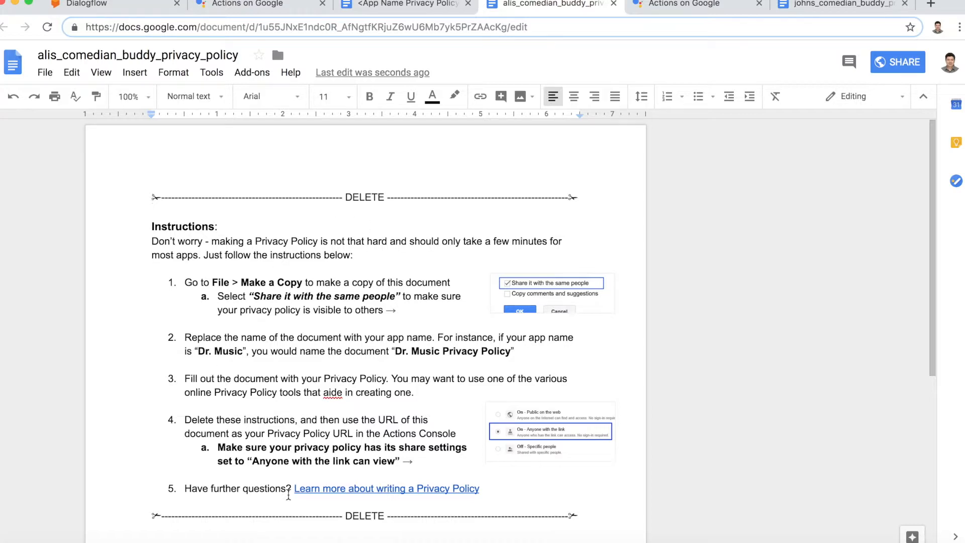
Step: Select and delete all template text in the alis_comedian_buddy_privacy_policy document
scroll(288, 495, "down", 2)
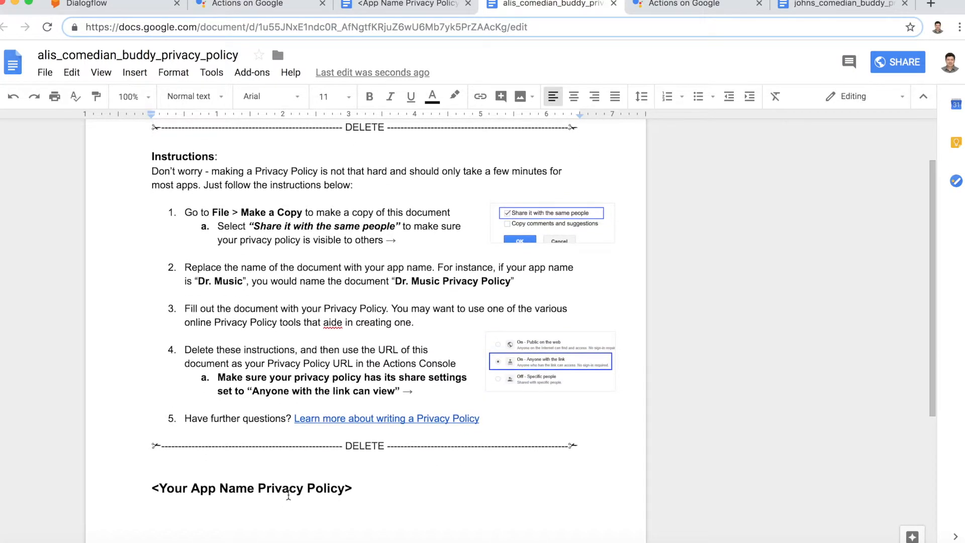
scroll(289, 495, "up", 1)
left_click(388, 497)
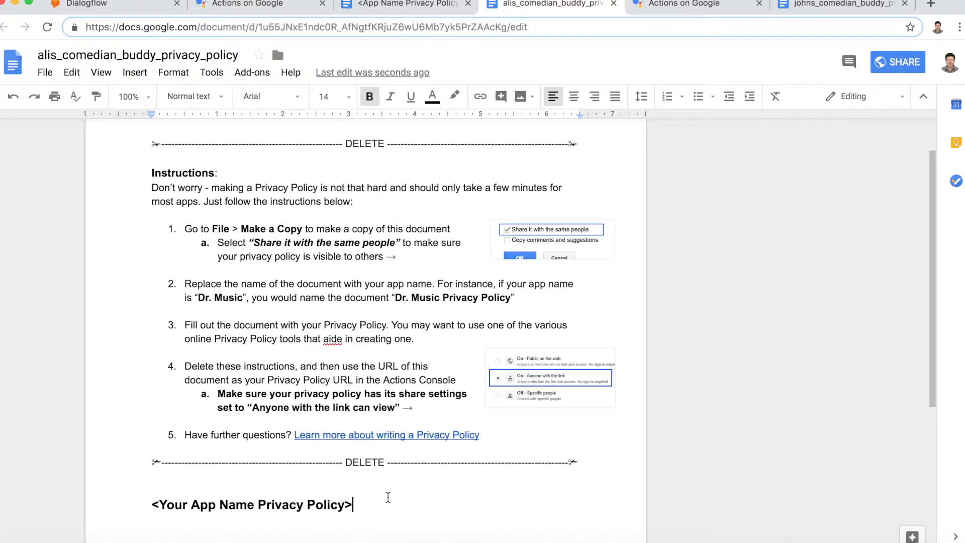
key("super+a")
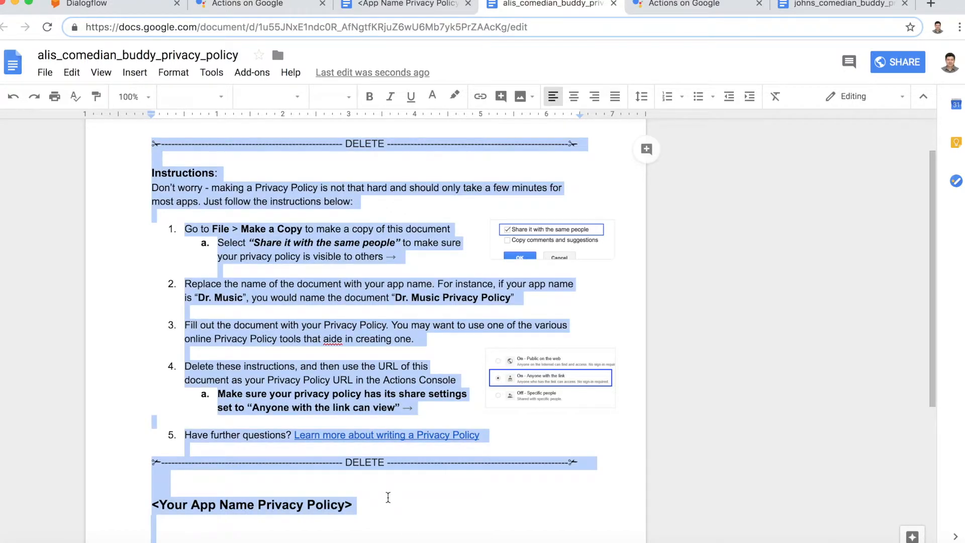
key("BackSpace")
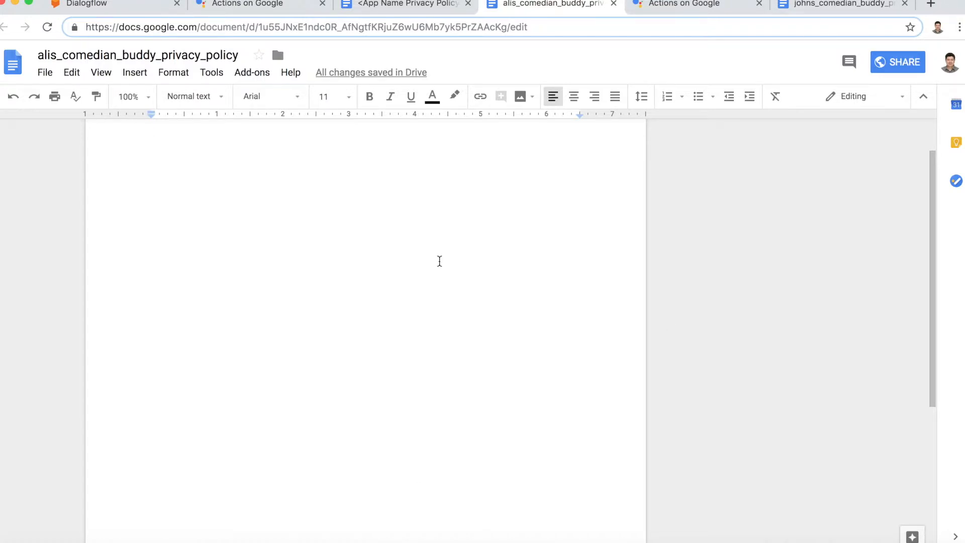
Step: Copy the whole finished policy text from the other privacy policy document
left_click(819, 8)
left_click(487, 229)
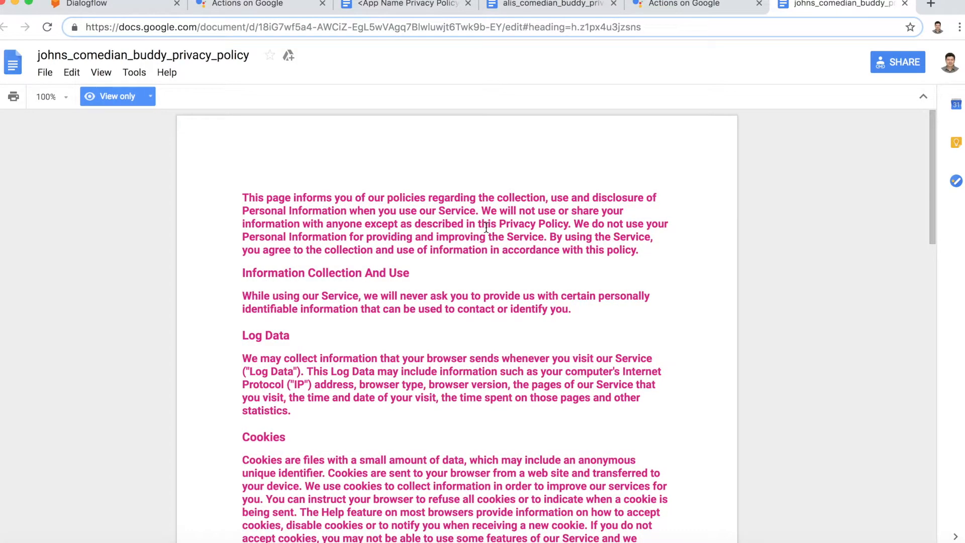
key("super+a")
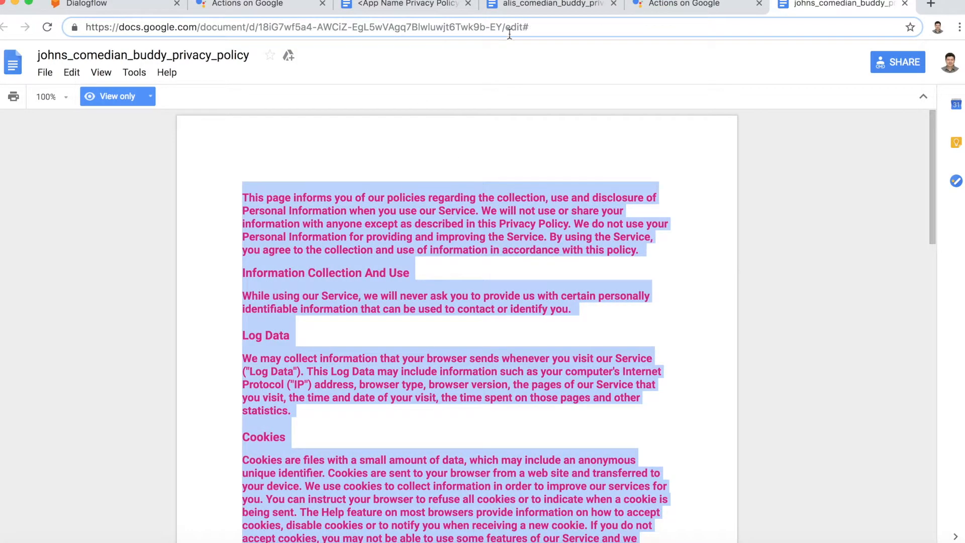
left_click(525, 5)
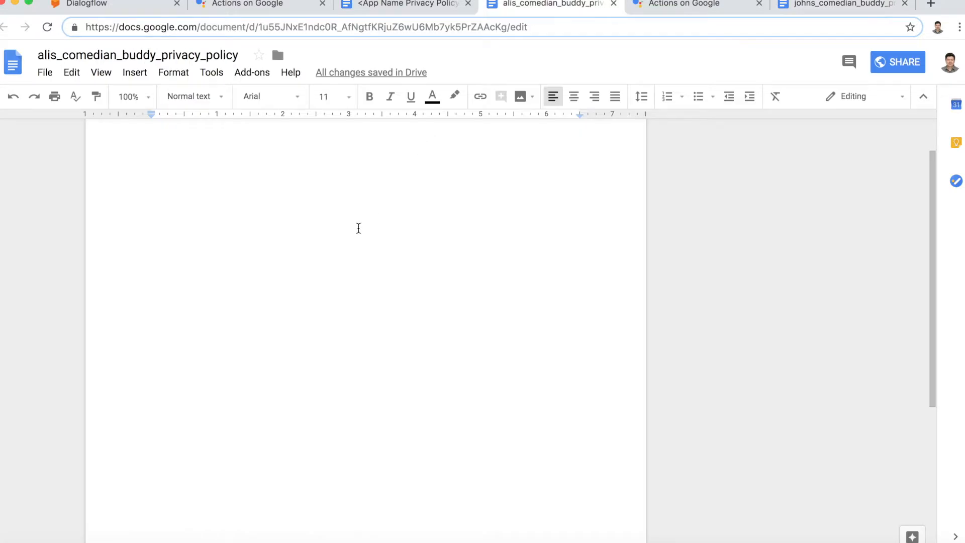
Step: Paste the copied privacy policy into the emptied alis_comedian_buddy_privacy_policy document
key("super+v")
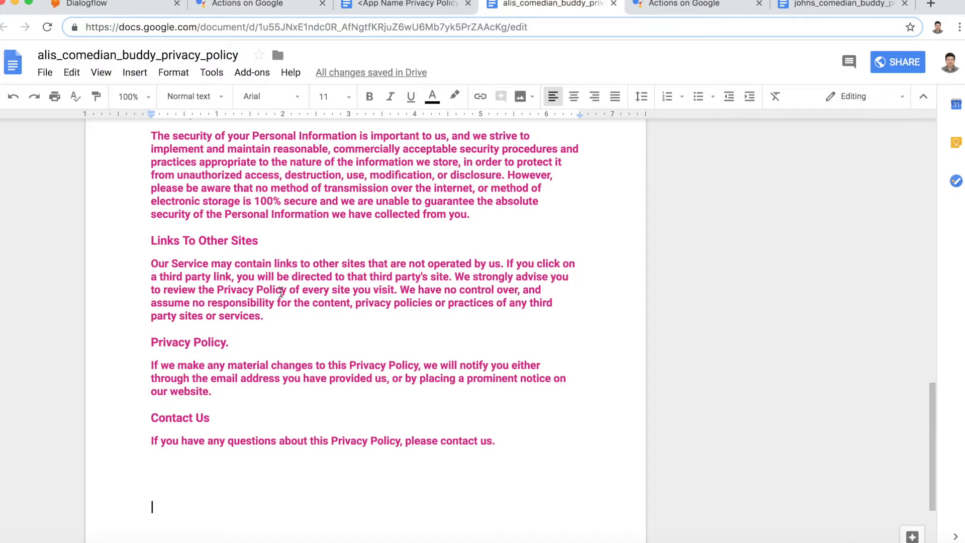
scroll(281, 291, "up", 3)
scroll(280, 291, "up", 15)
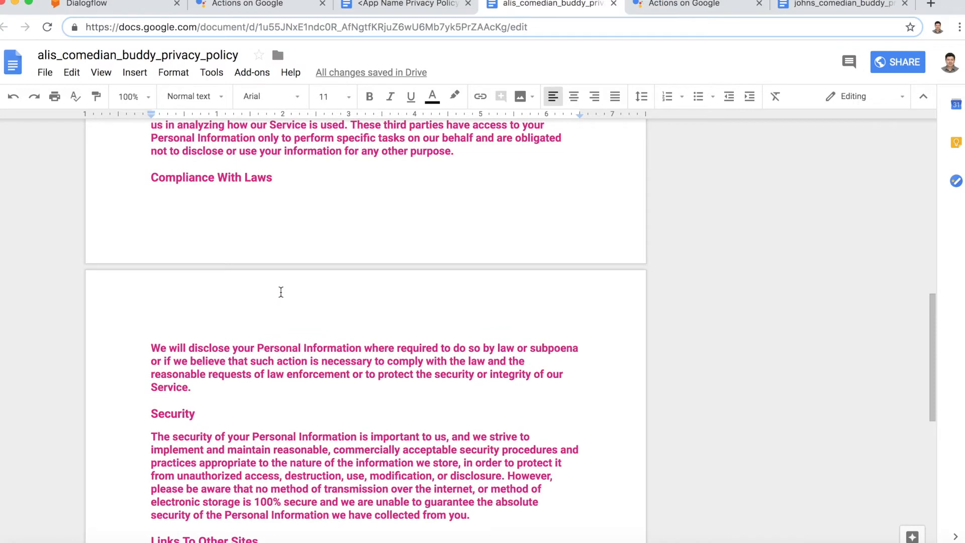
scroll(280, 292, "up", 1)
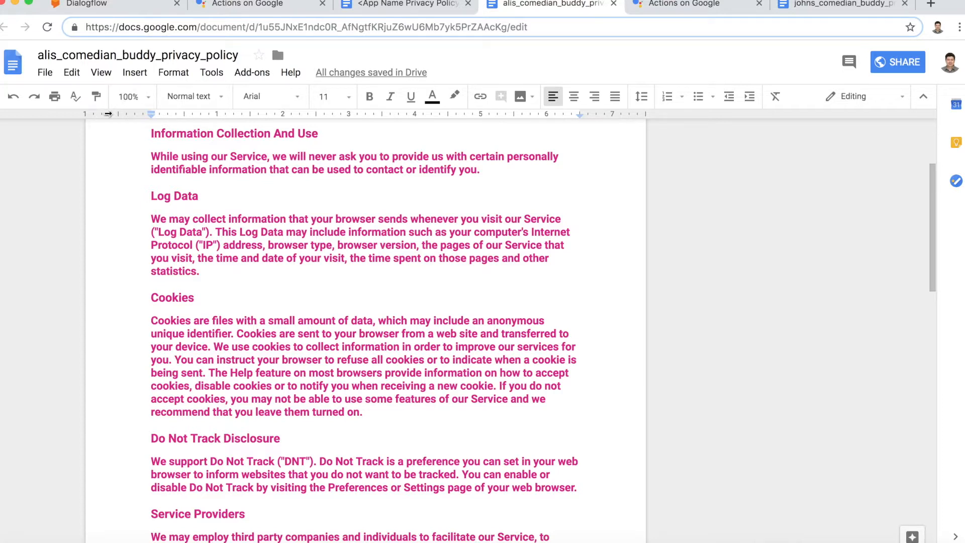
left_click(43, 73)
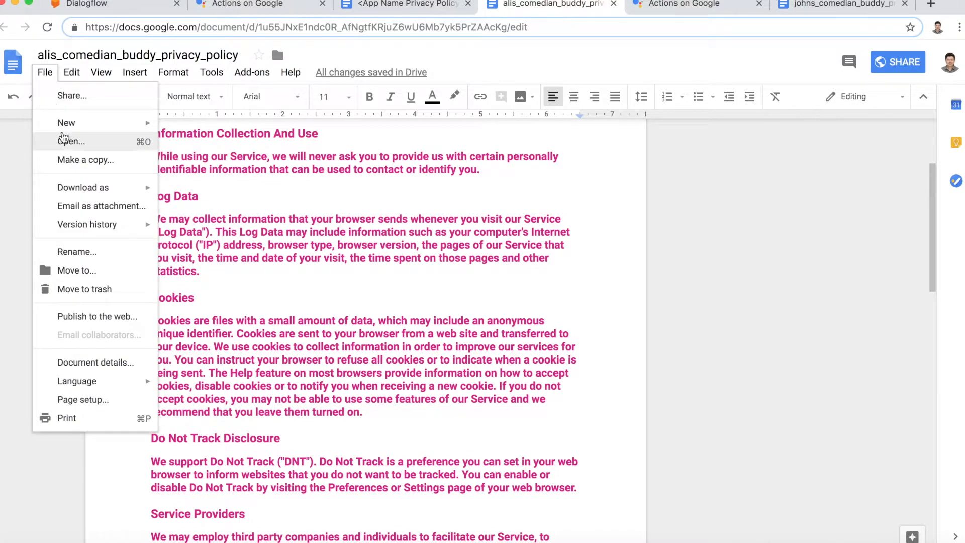
left_click(280, 172)
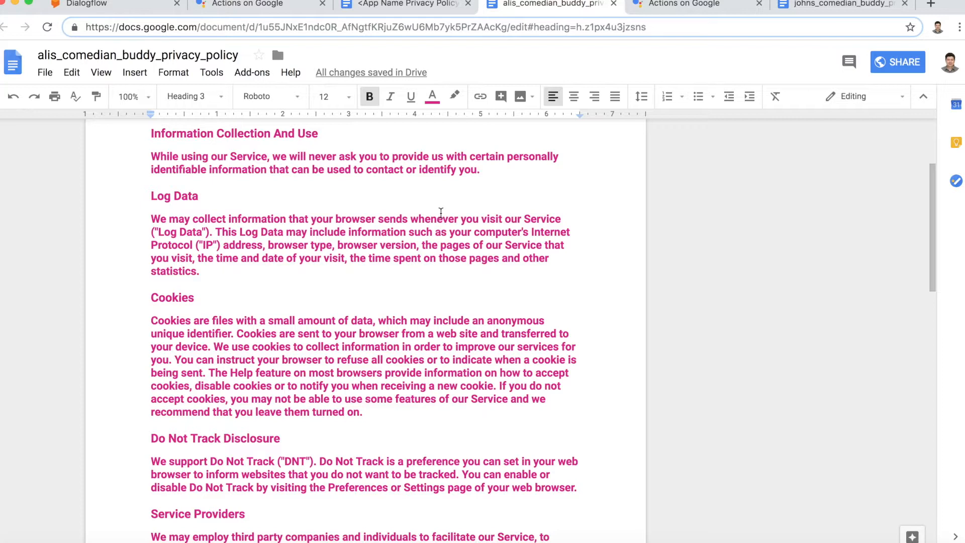
Step: Copy the document's web address and confirm it loads in a separate browser tab
left_click_drag(84, 27, 254, 26)
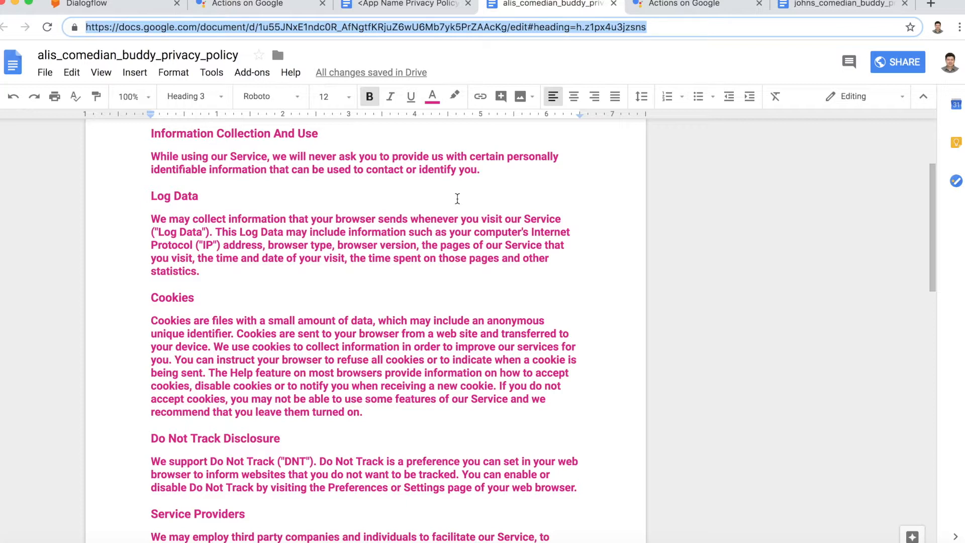
left_click(530, 28)
left_click_drag(508, 27, 84, 31)
key("ctrl+c")
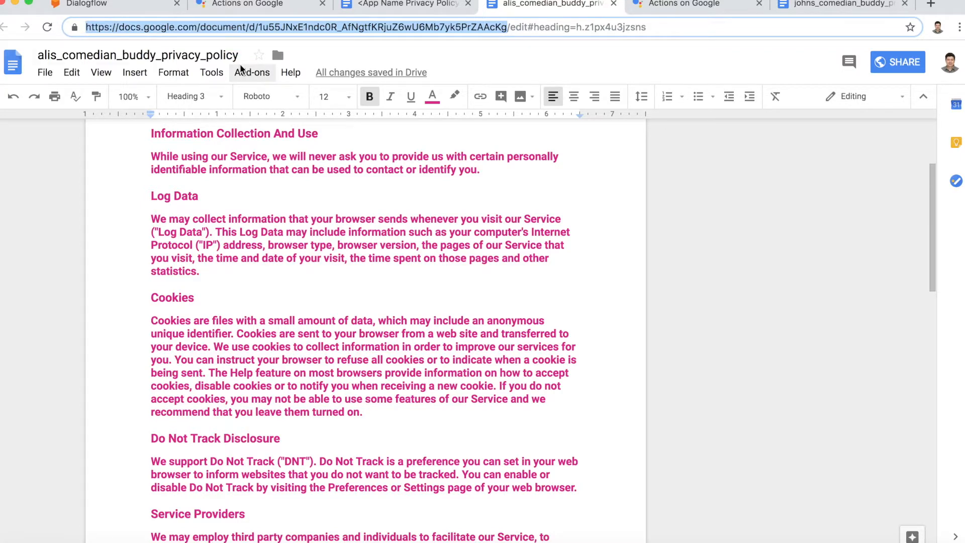
key("ctrl+t")
key("ctrl+v")
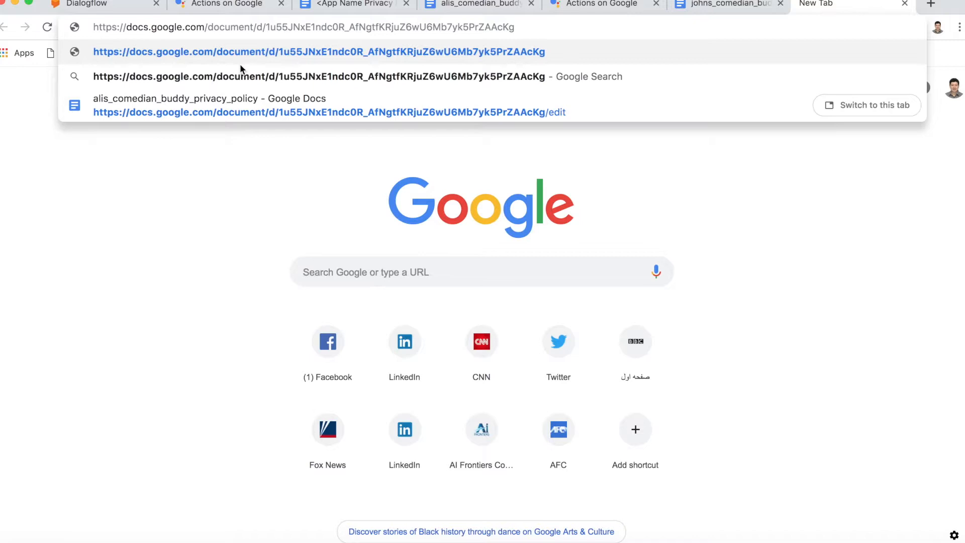
key("Return")
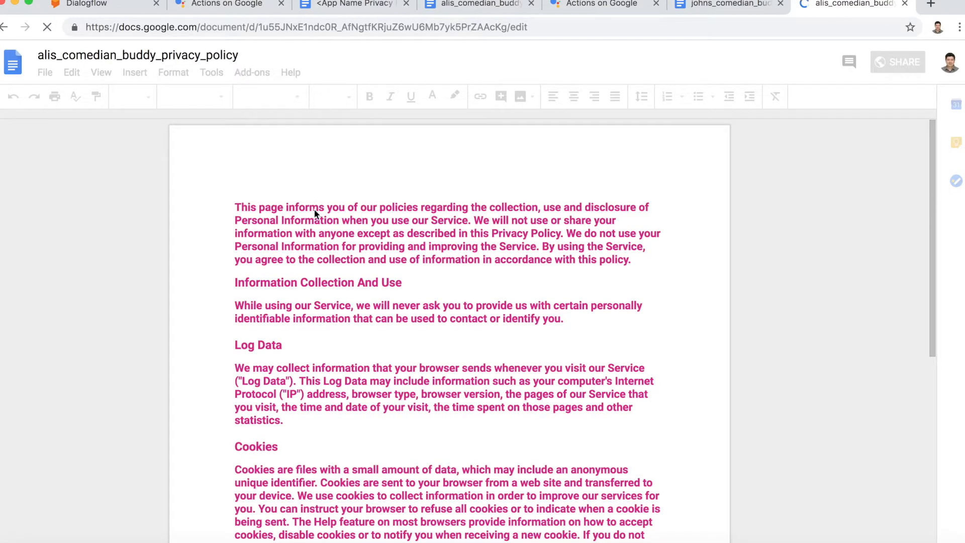
left_click(905, 4)
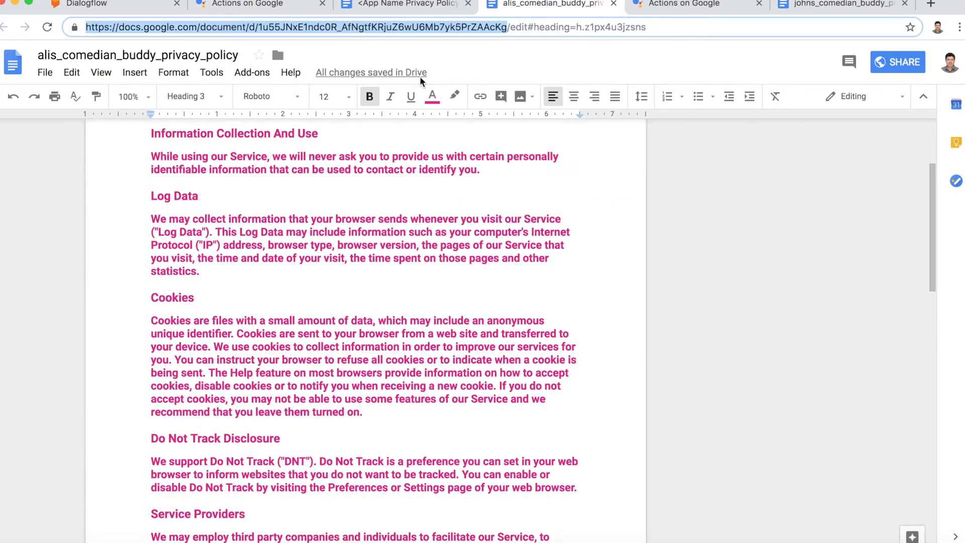
Step: Paste the Google Docs policy link into the Privacy Policy URL field and save the directory information
left_click(237, 9)
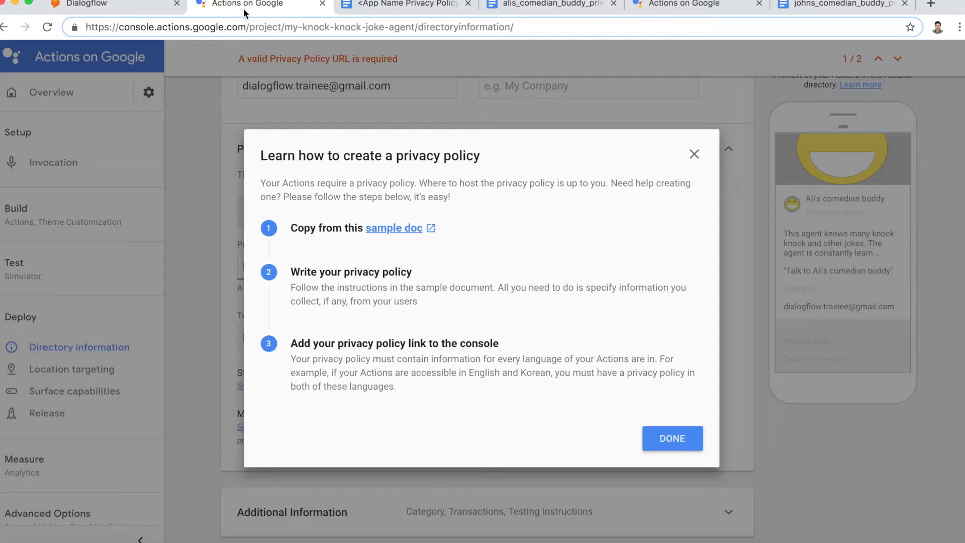
left_click(652, 441)
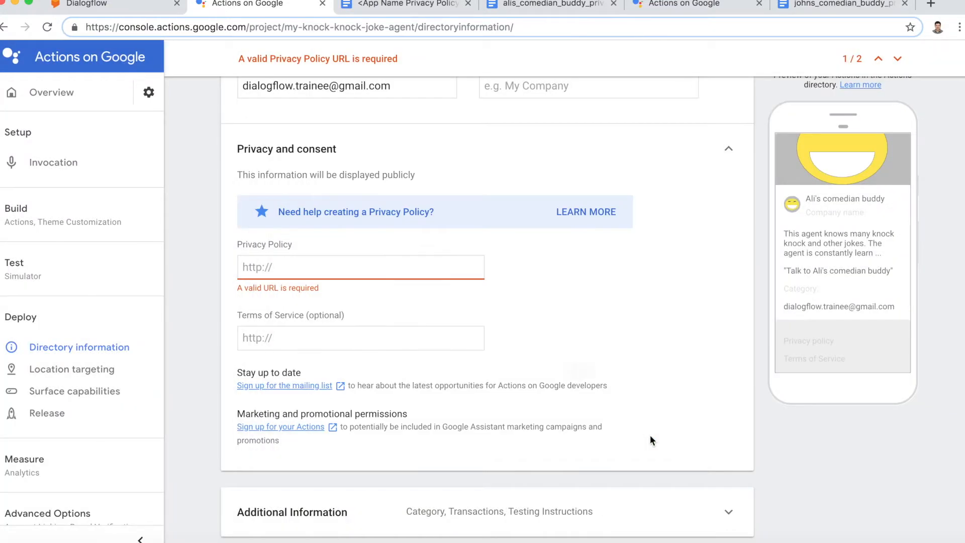
left_click(330, 269)
key("super+v")
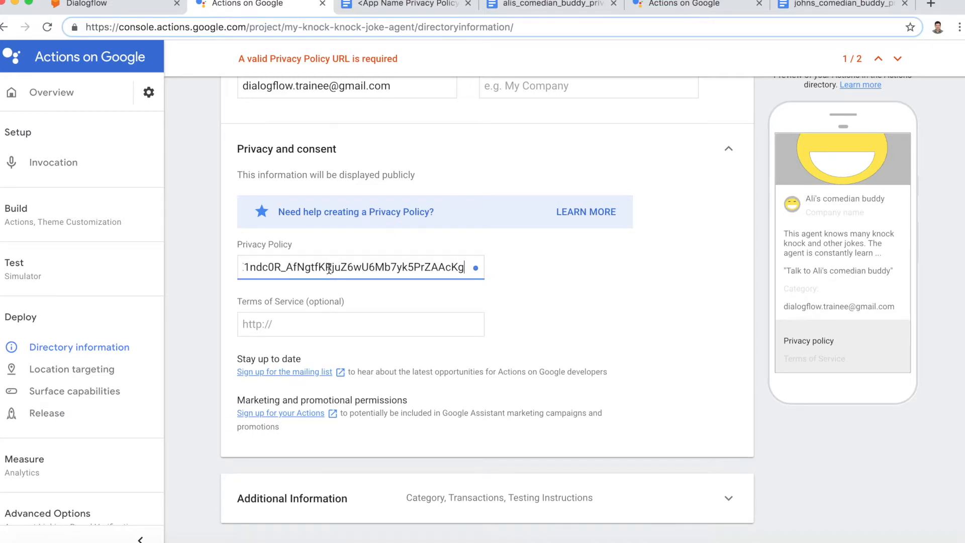
left_click(562, 318)
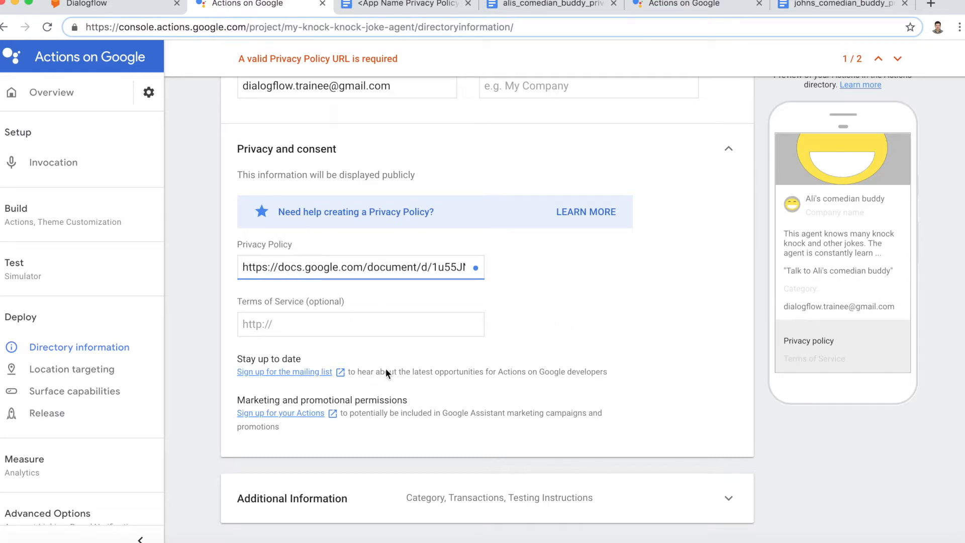
scroll(322, 430, "down", 2)
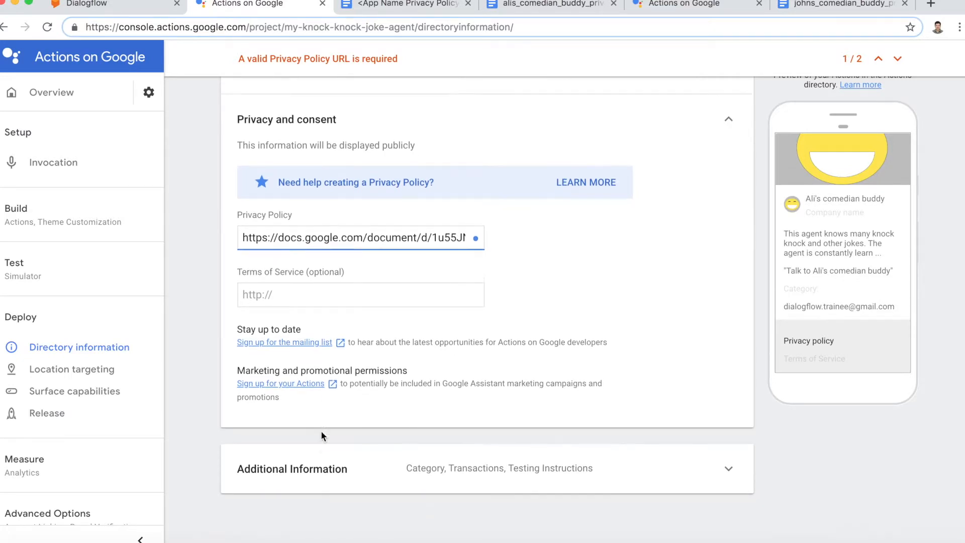
scroll(474, 260, "up", 15)
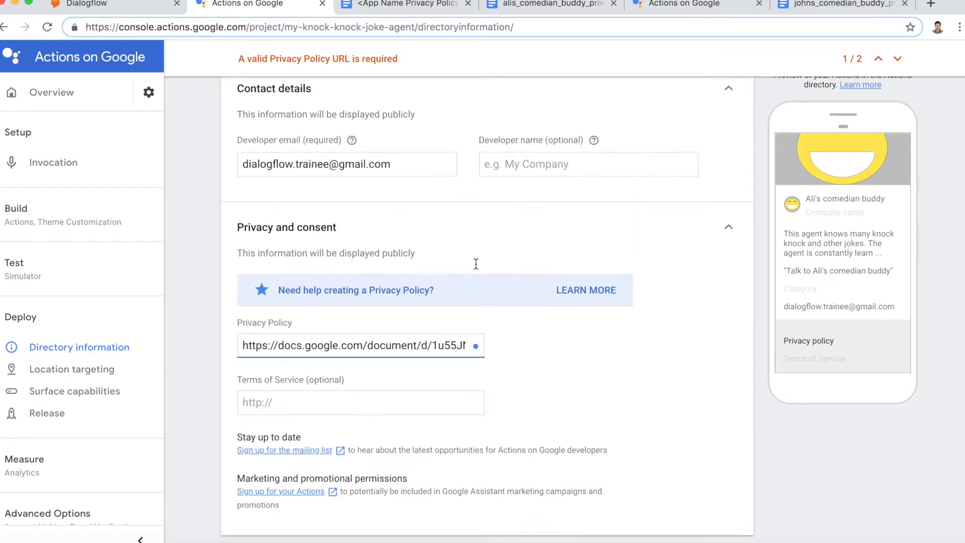
left_click(885, 101)
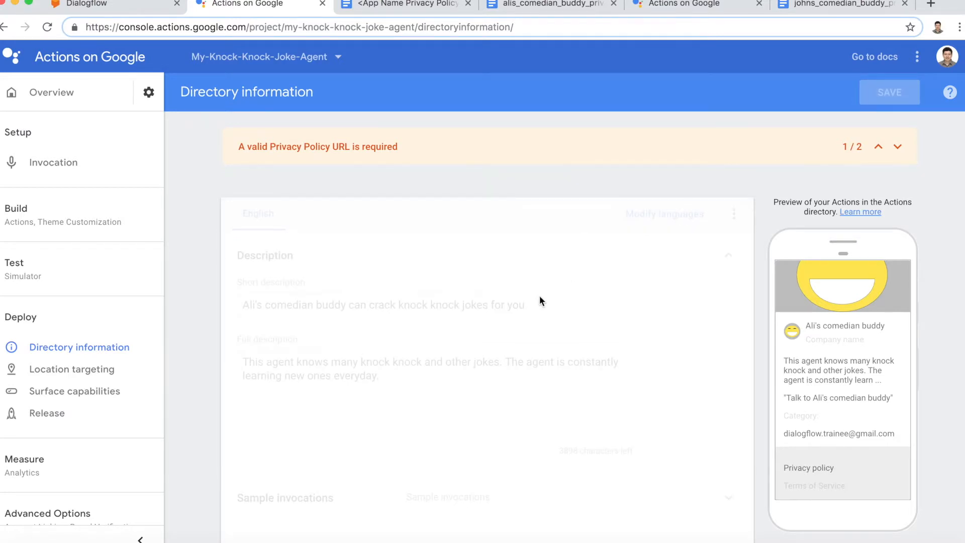
Step: Under Additional Information, set the directory Category to Games & fun
scroll(550, 264, "down", 10)
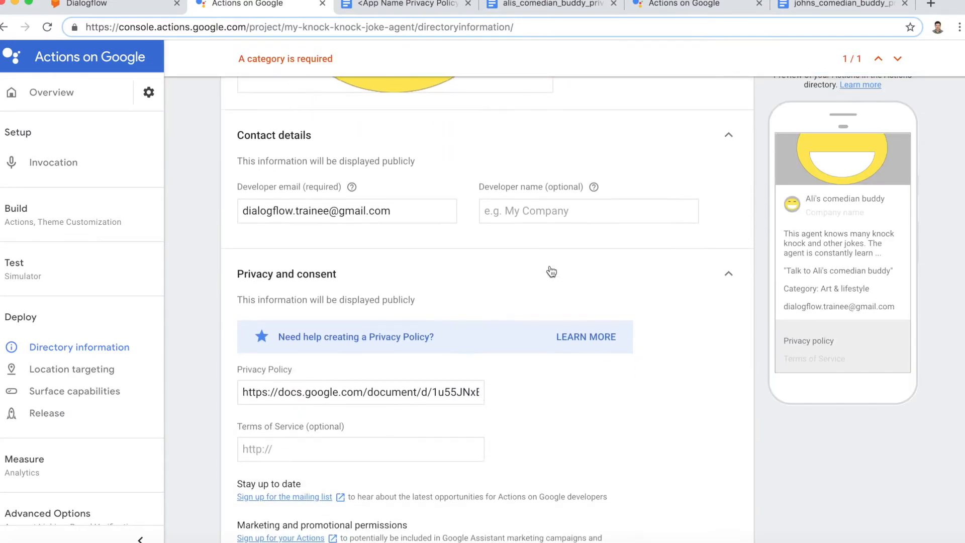
scroll(551, 271, "down", 4)
left_click(360, 442)
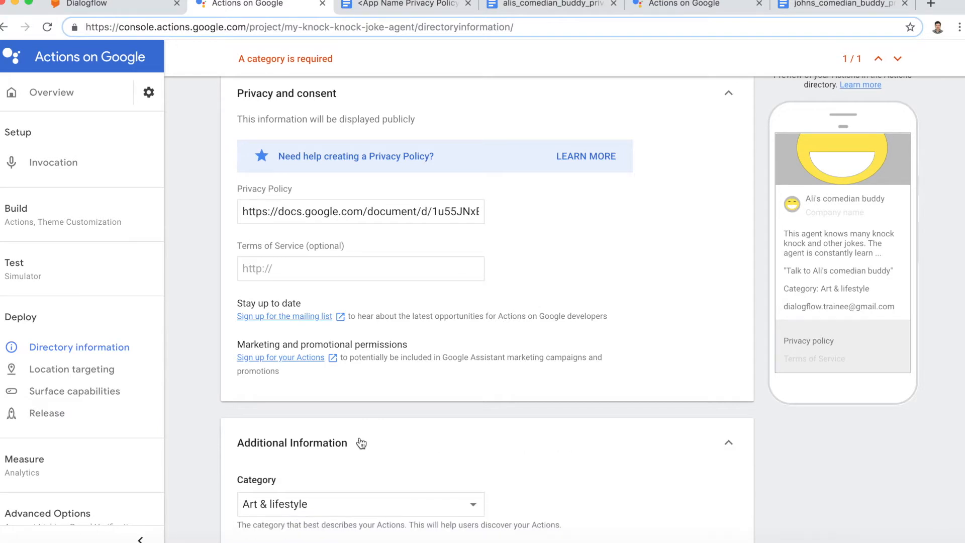
scroll(360, 442, "down", 9)
scroll(367, 429, "up", 3)
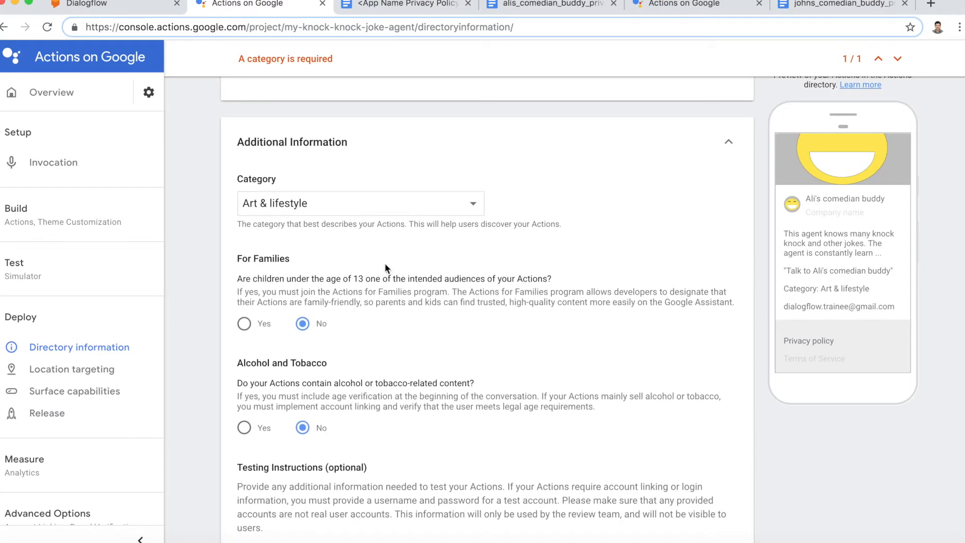
left_click(405, 204)
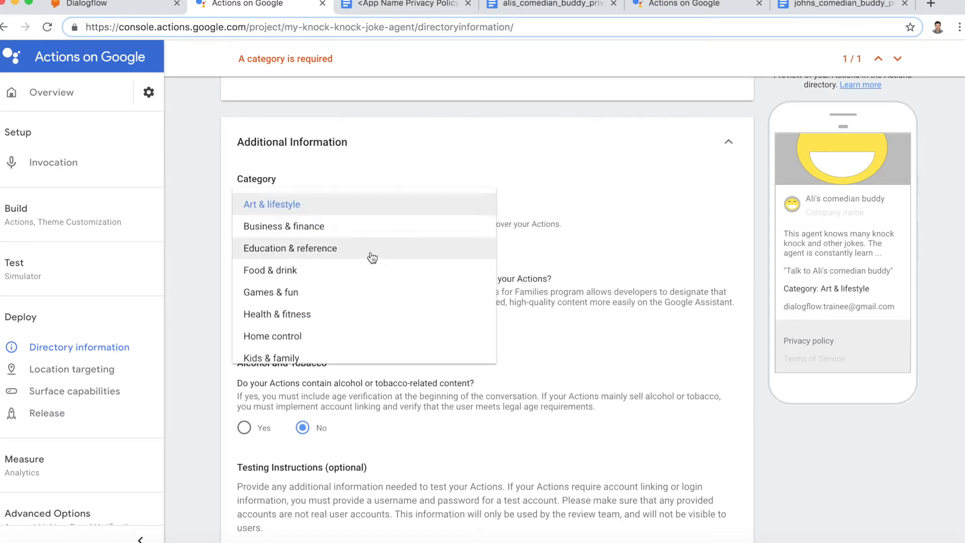
left_click(359, 293)
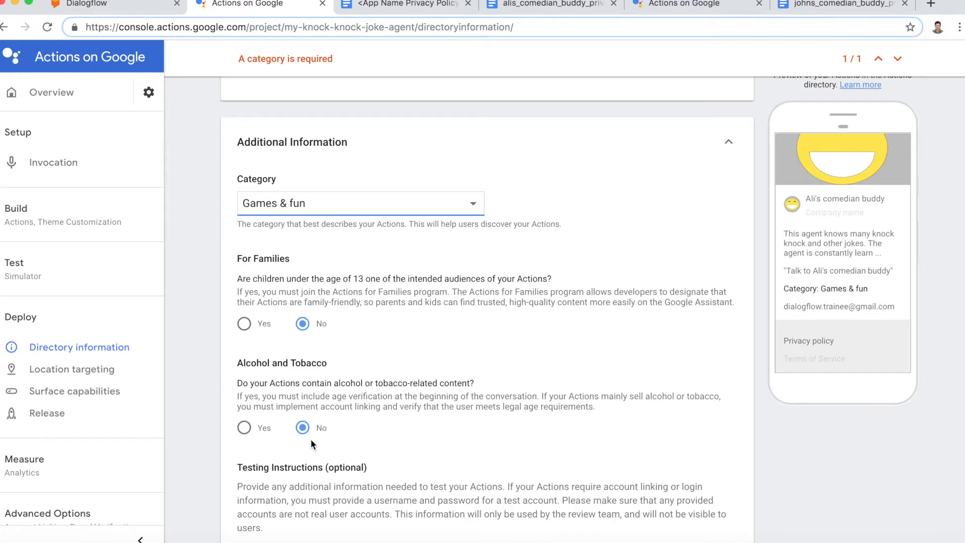
Step: Review the remaining directory fields, save them, and go to Location targeting
scroll(310, 439, "down", 4)
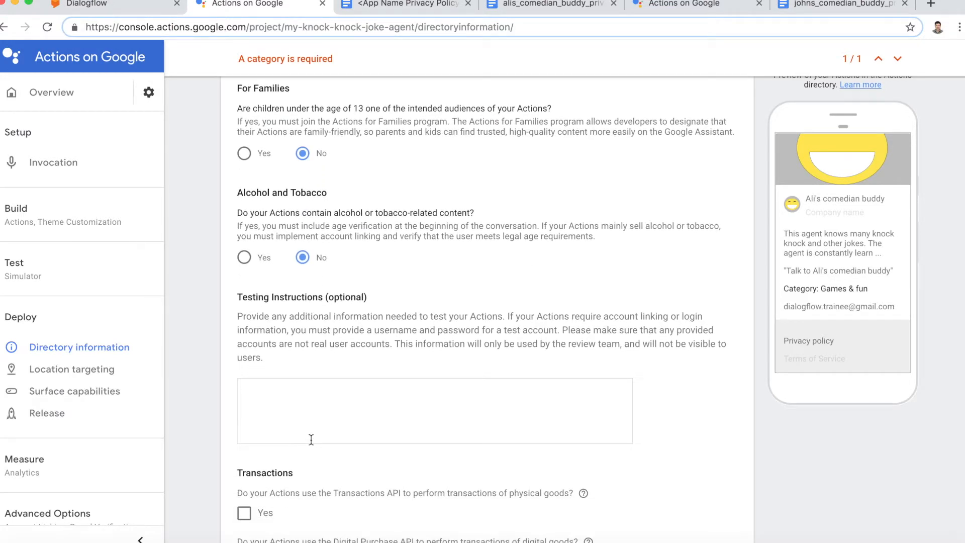
scroll(312, 439, "down", 4)
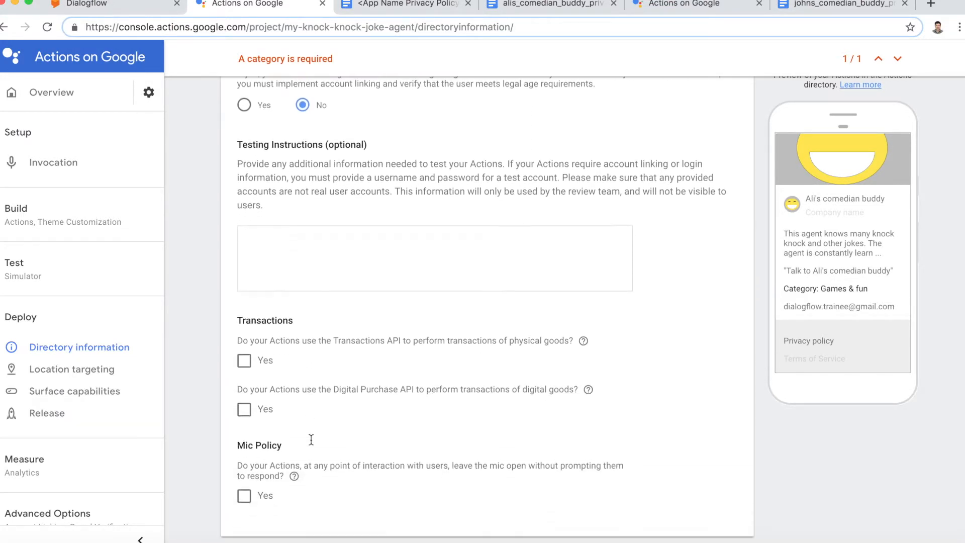
scroll(310, 413, "down", 1)
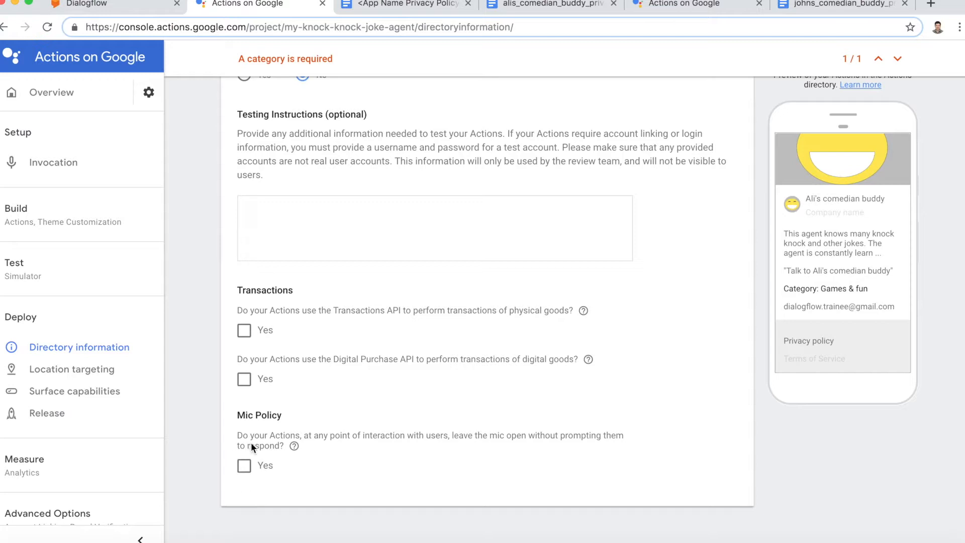
mouse_move(294, 446)
scroll(298, 470, "up", 20)
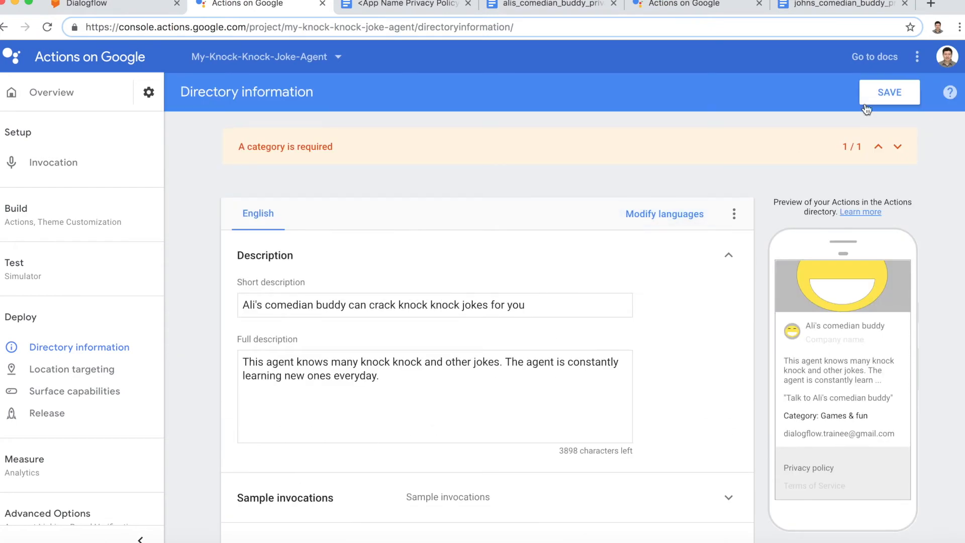
left_click(867, 103)
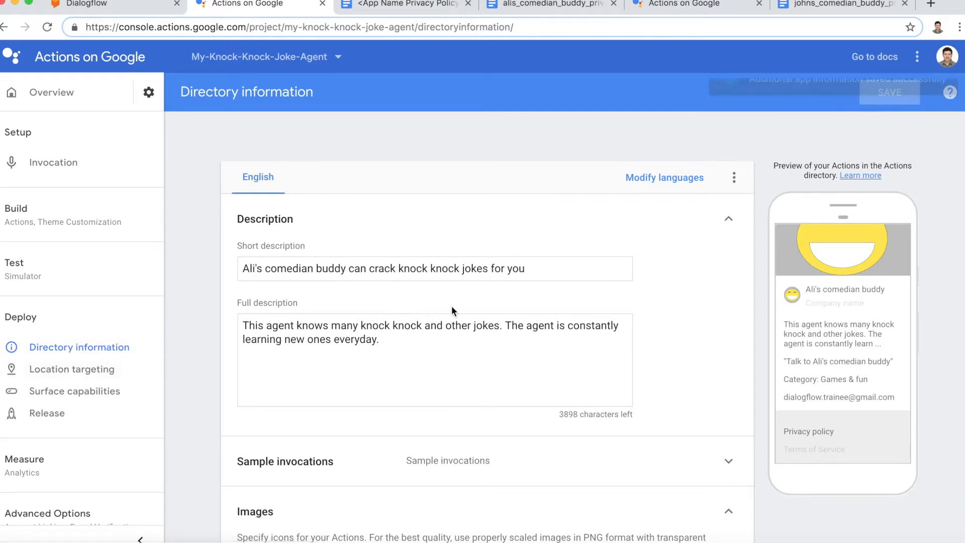
left_click(56, 376)
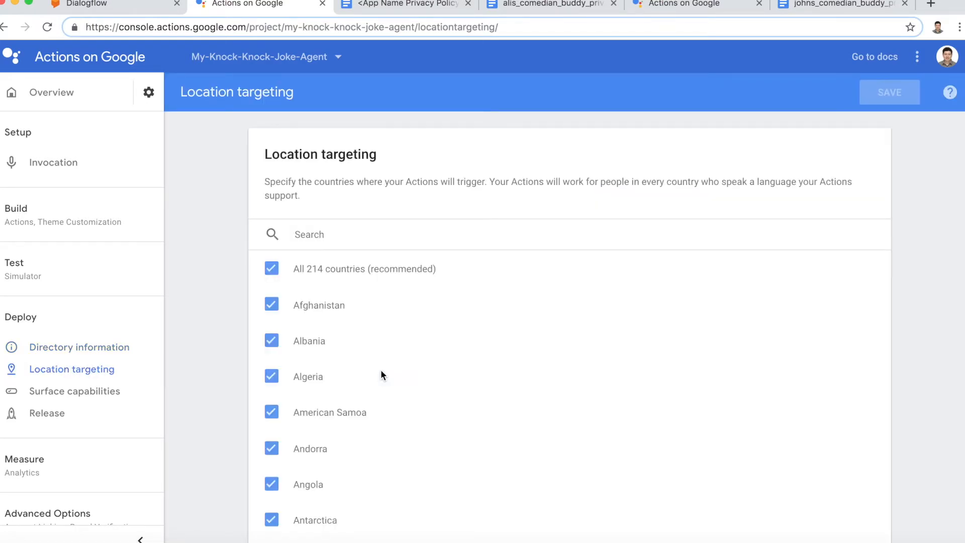
Step: Leave all 214 countries checked and go to Surface capabilities
scroll(381, 370, "down", 5)
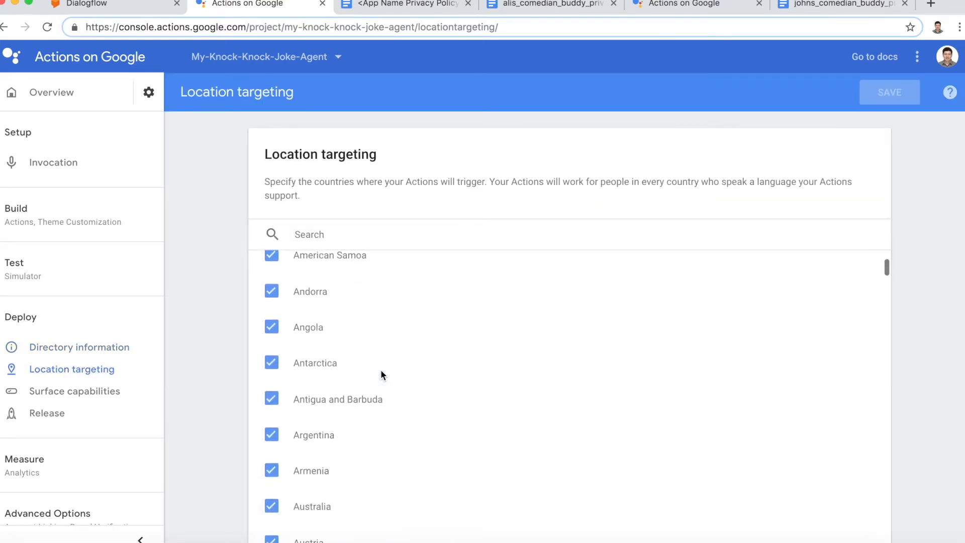
scroll(381, 371, "down", 13)
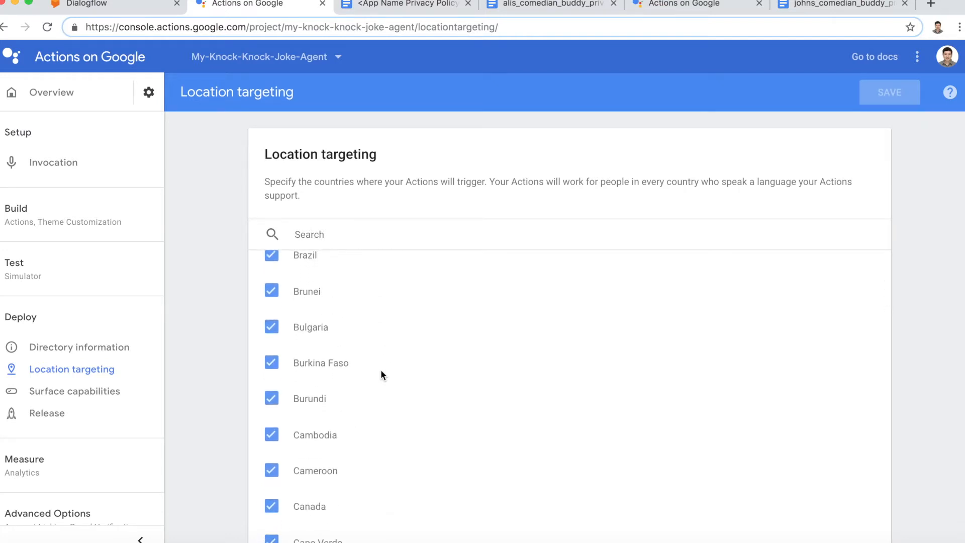
scroll(381, 372, "up", 18)
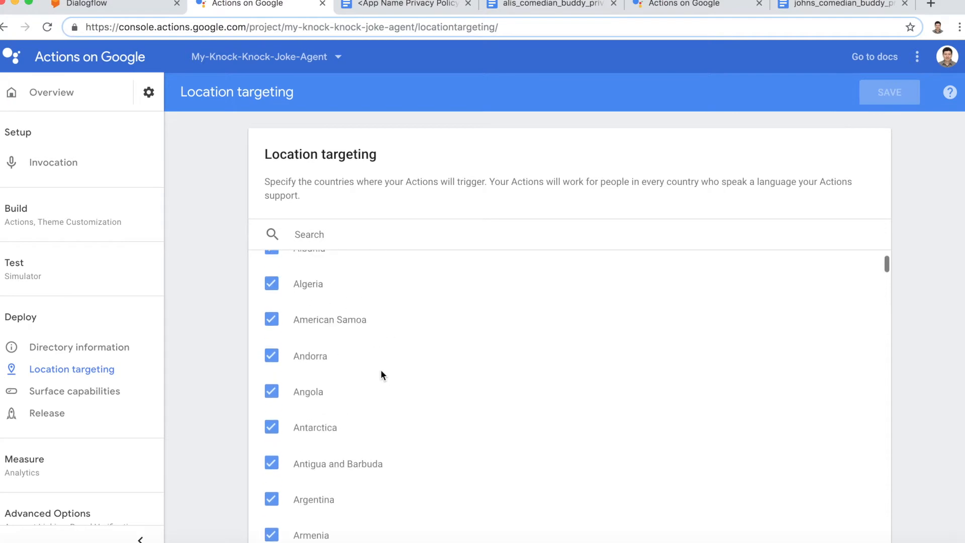
scroll(961, 469, "down", 3)
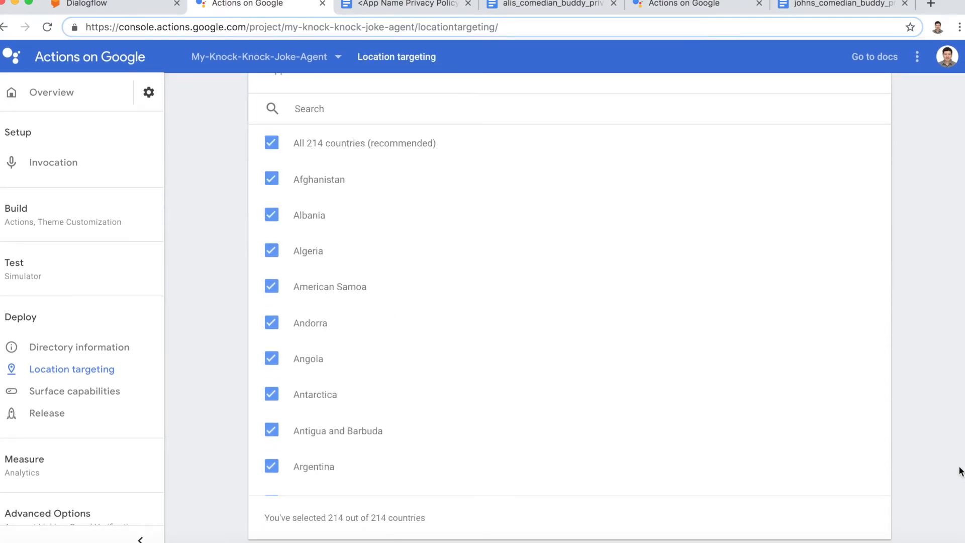
scroll(961, 471, "up", 3)
left_click(51, 394)
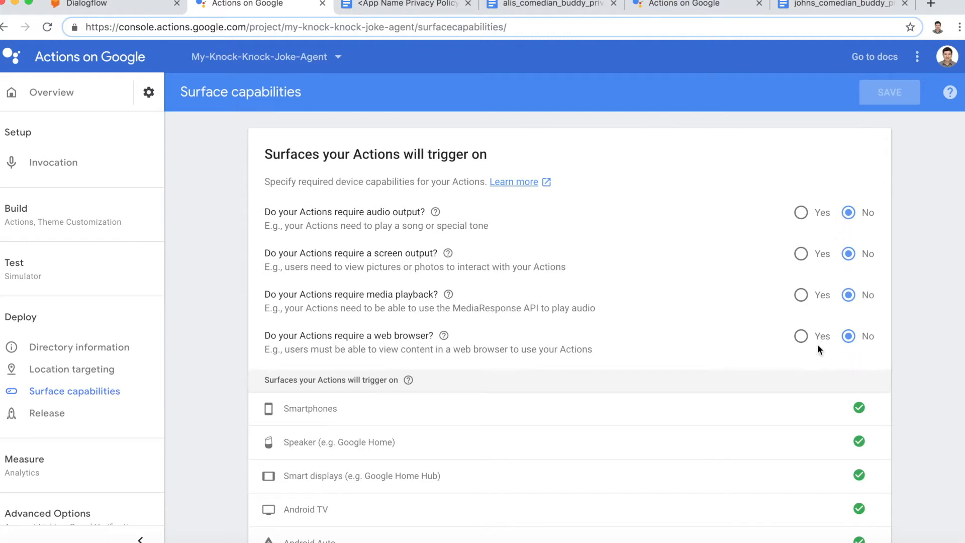
Step: Keep audio, screen, media playback and web browser requirements at No, then go to Release
scroll(819, 352, "down", 5)
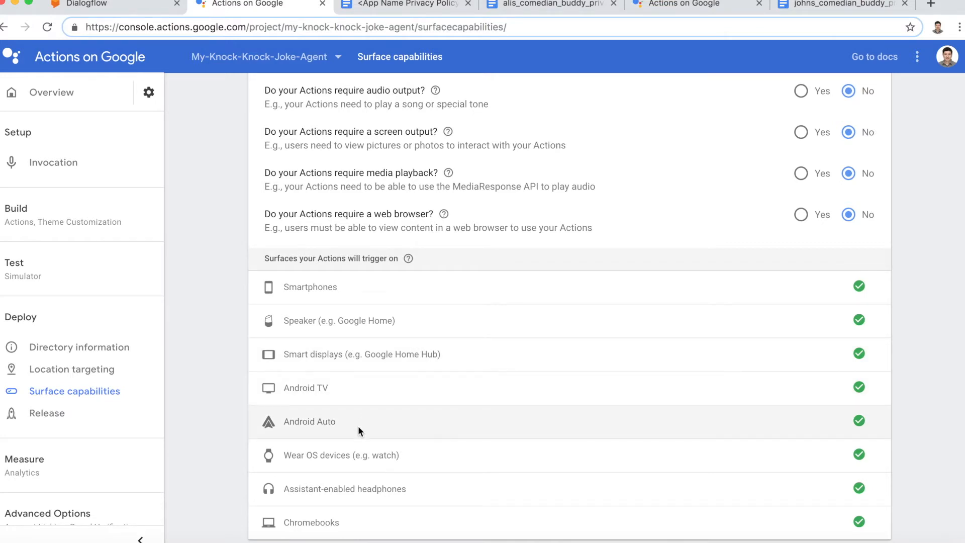
scroll(415, 435, "up", 3)
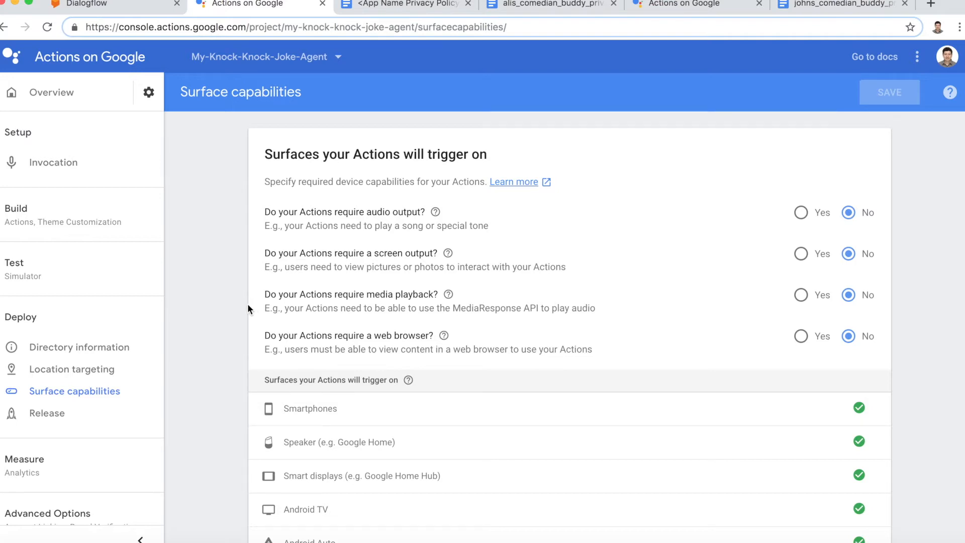
left_click(43, 414)
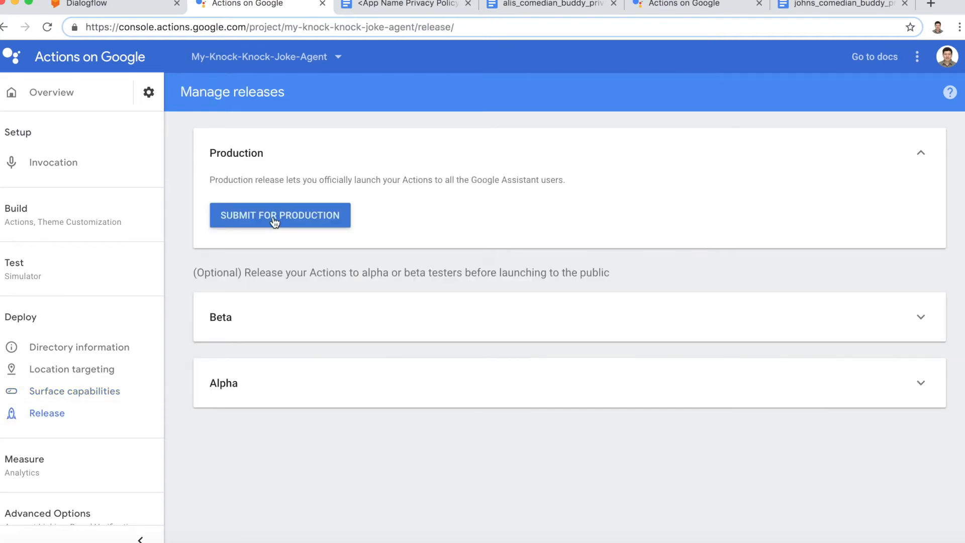
Step: Start the production submission, tick both confirmations, and open the launch checklist link
left_click(274, 220)
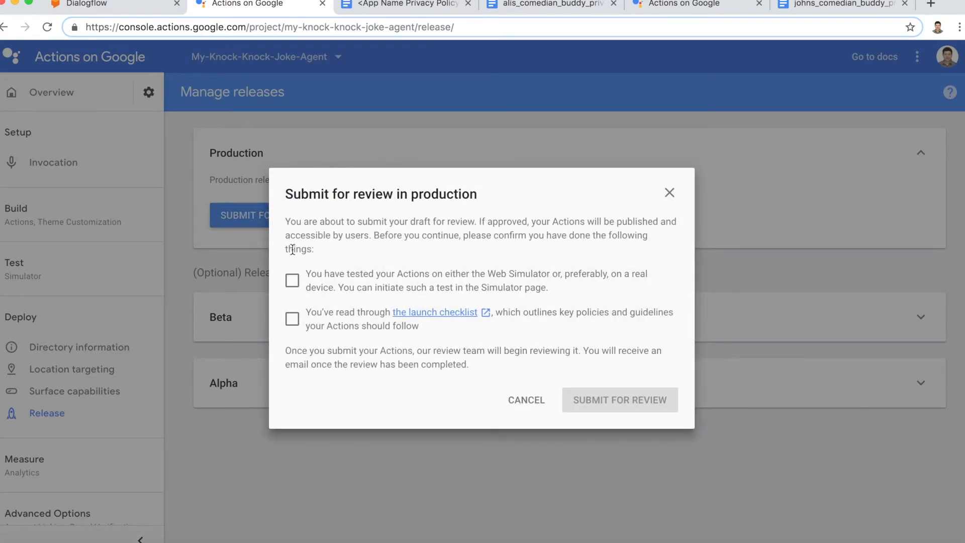
left_click(294, 282)
left_click(293, 320)
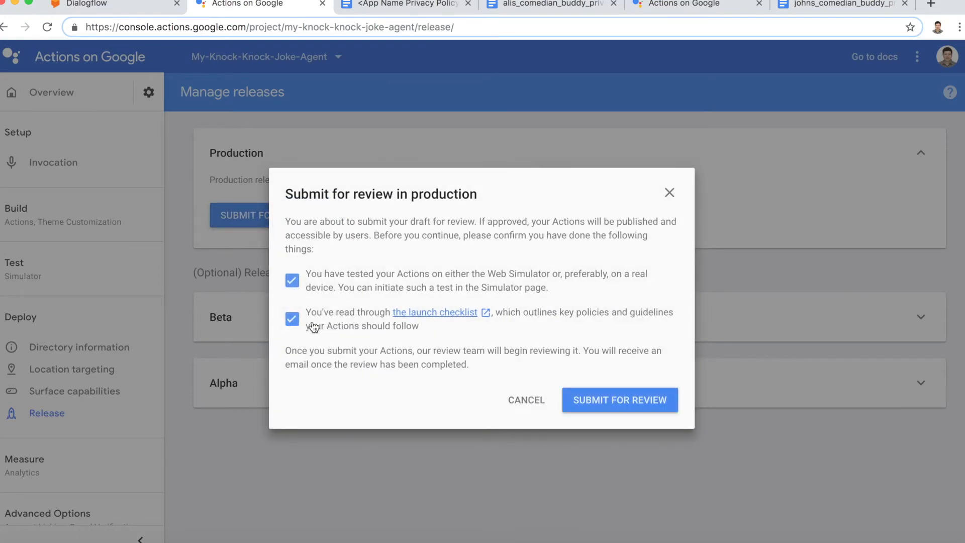
left_click(425, 312)
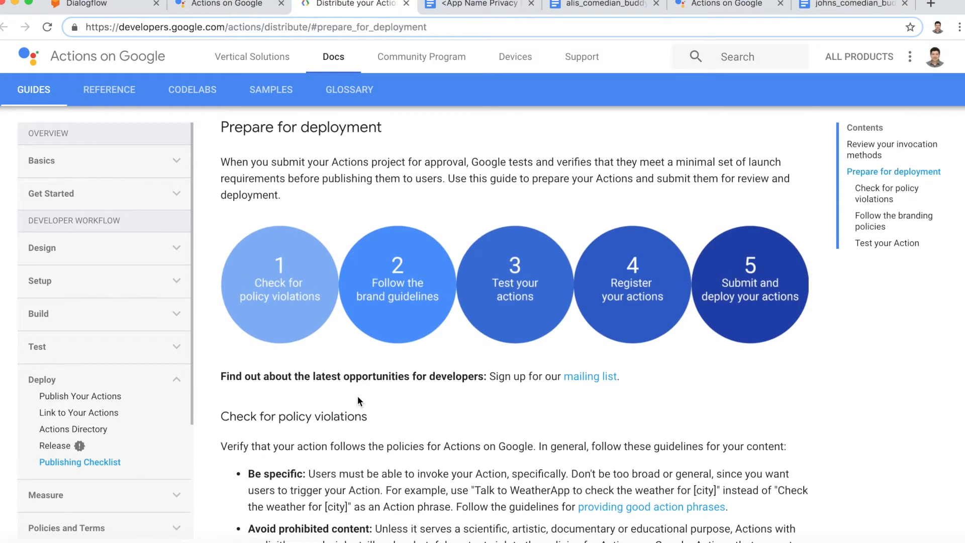
Step: Skim the Prepare for deployment guide, then return to the console's submission dialog
scroll(357, 396, "down", 1)
scroll(366, 403, "down", 7)
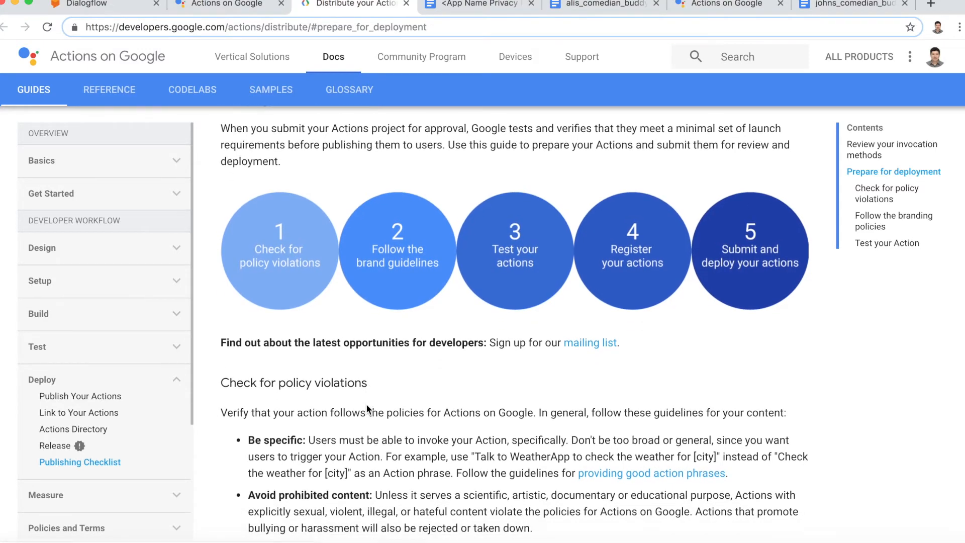
scroll(366, 403, "down", 12)
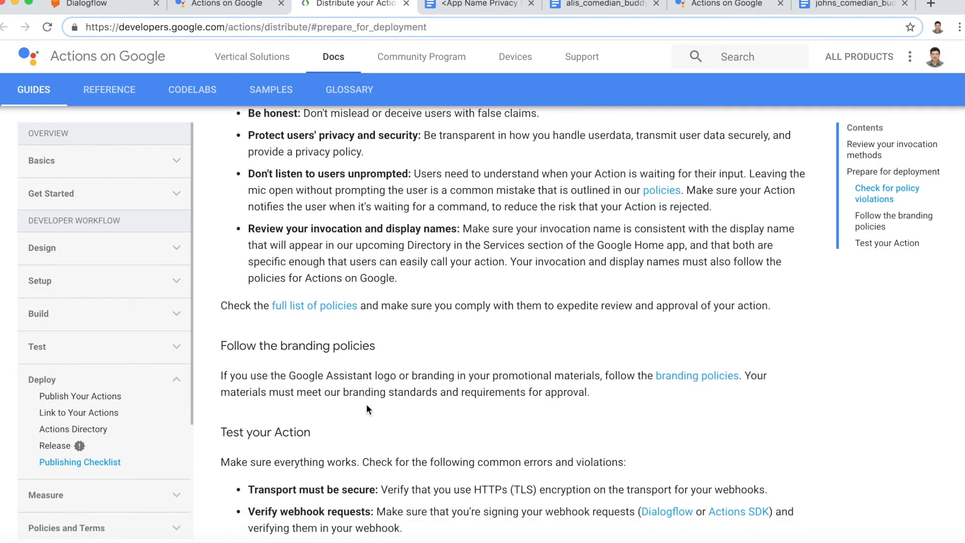
scroll(367, 405, "up", 14)
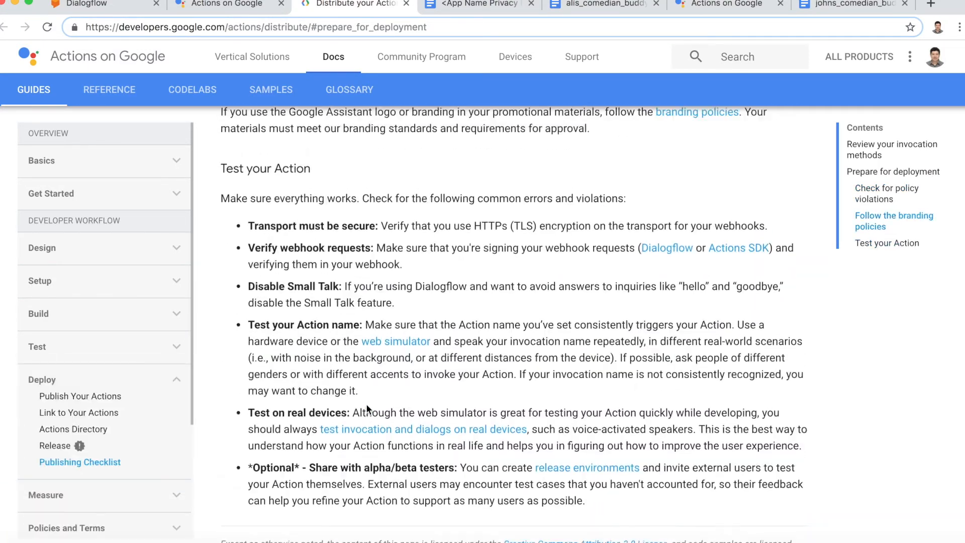
scroll(367, 405, "up", 8)
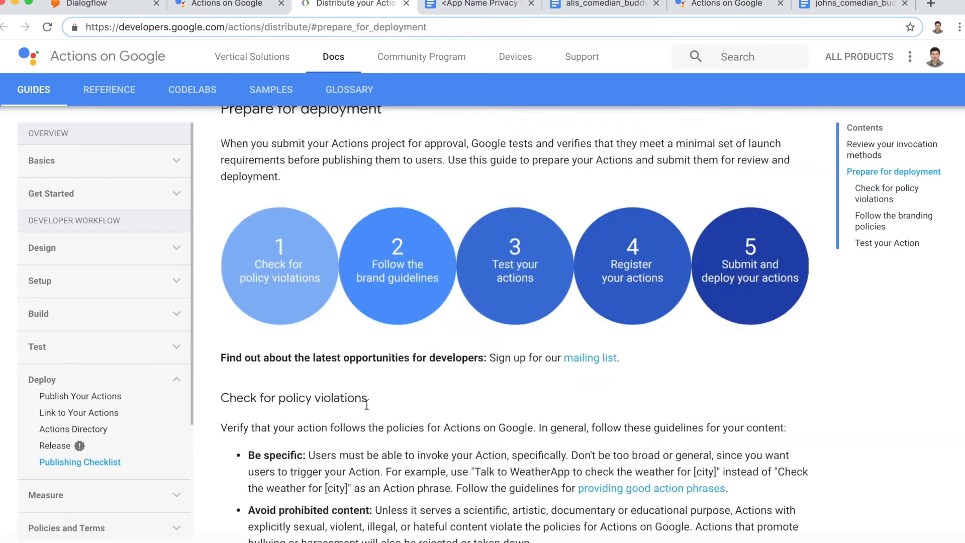
left_click(222, 10)
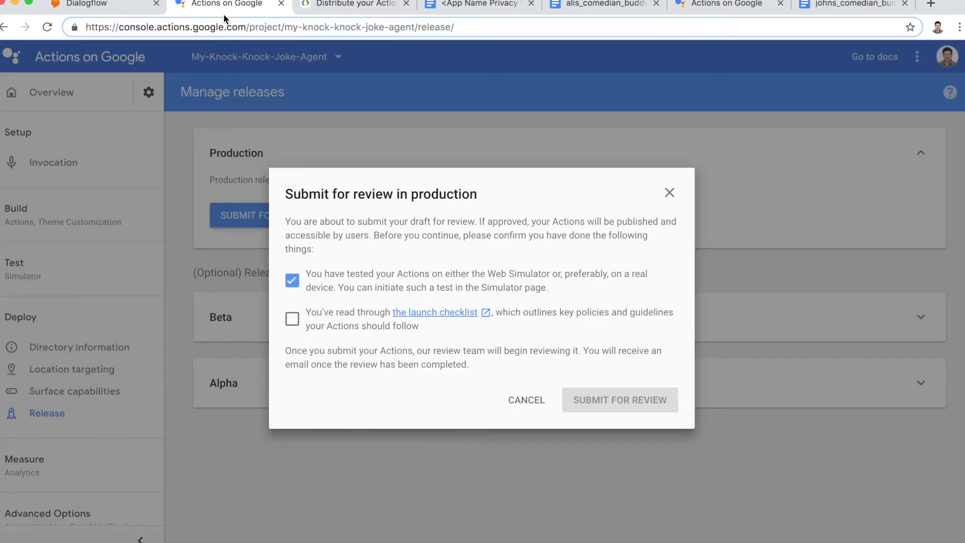
Step: Re-tick the launch checklist confirmation and submit Version 1 for production review
left_click(292, 320)
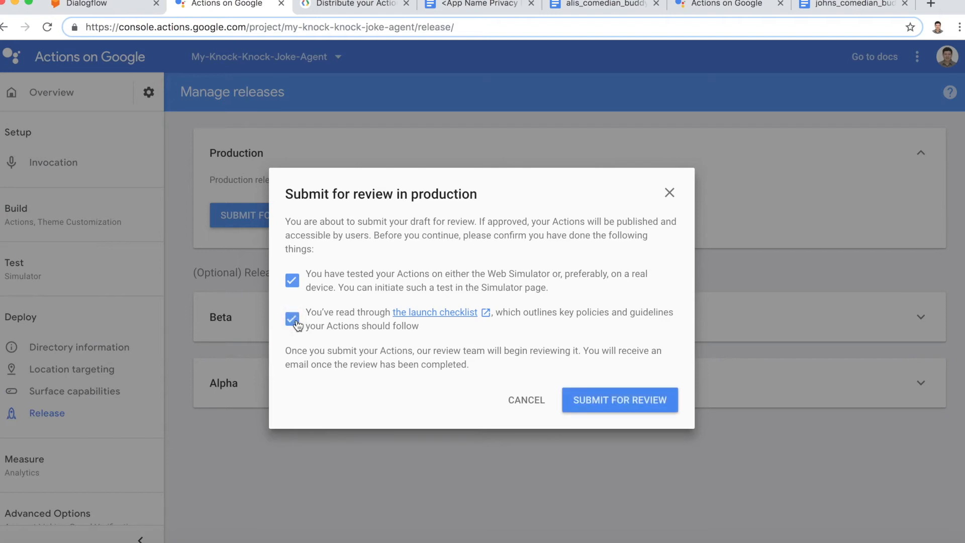
left_click(610, 401)
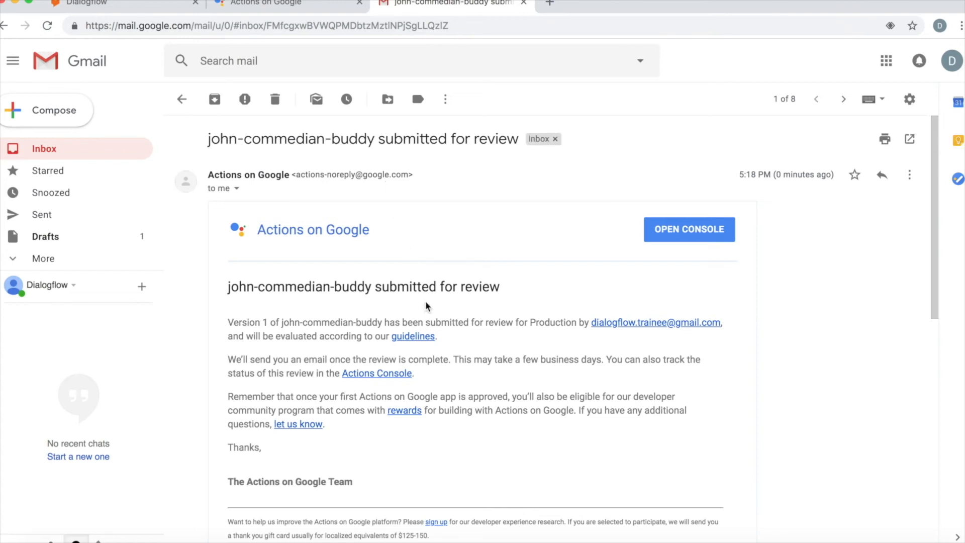
Step: Read through the 'submitted for review' email, then bring up the 'was approved' email for version 1
scroll(425, 303, "down", 1)
scroll(426, 301, "up", 1)
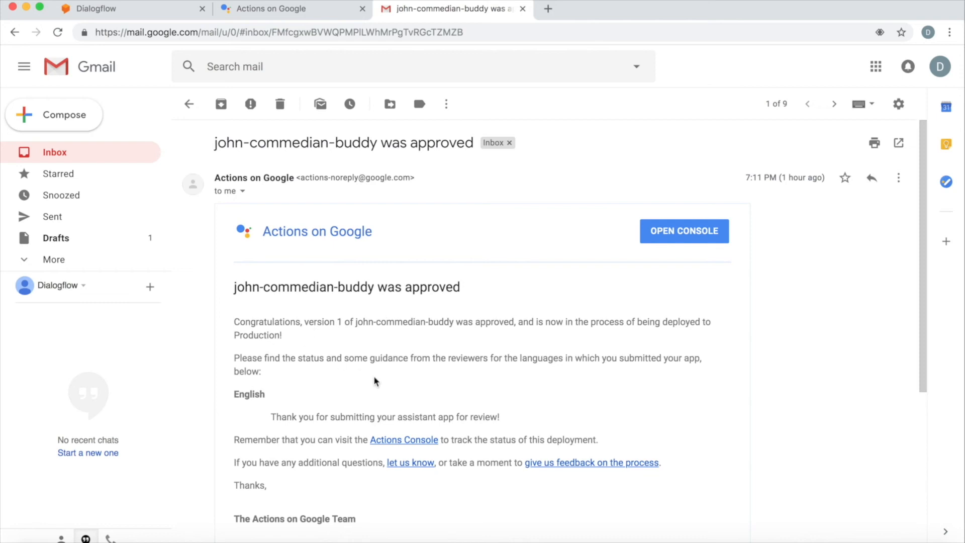
Step: Scroll through the approval email confirming version 1 of john-commedian-buddy is deploying to Production
scroll(375, 380, "down", 5)
scroll(375, 380, "down", 4)
scroll(374, 380, "up", 6)
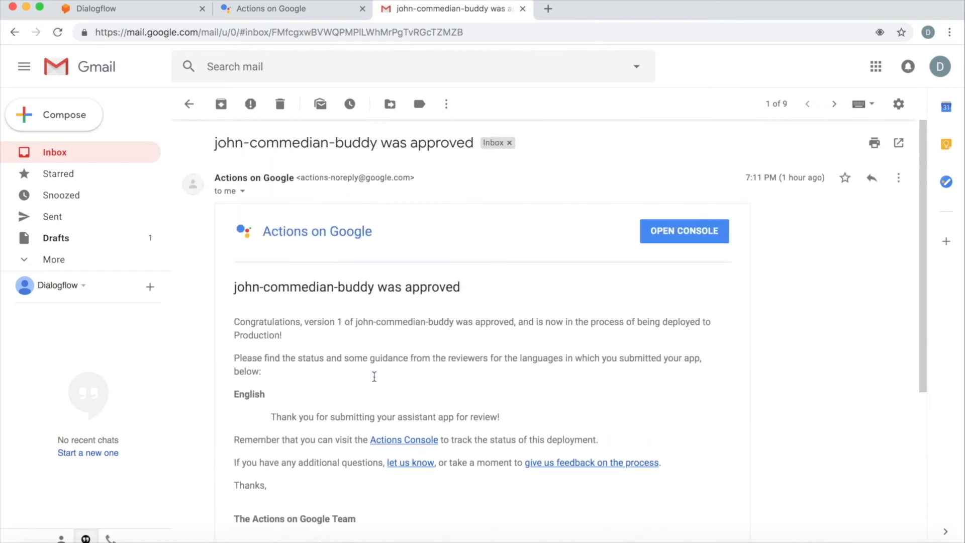